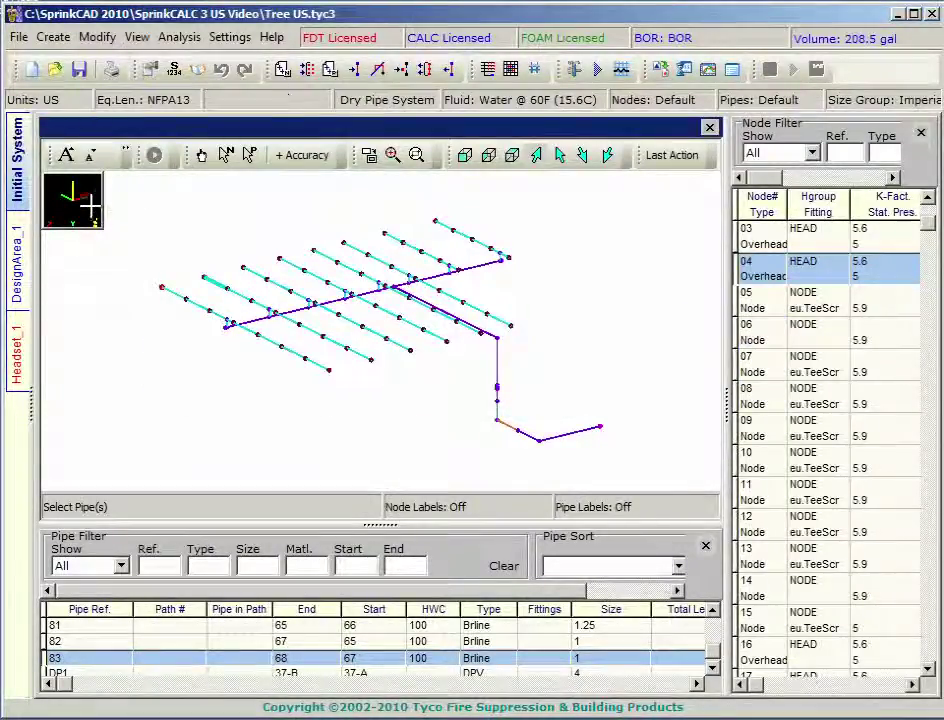
- Review the Headset_1 and DesignArea_1 systems and return to the initial system
mouse_move(96, 200)
mouse_down()
mouse_move(90, 220)
mouse_move(80, 205)
mouse_up()
click(537, 160)
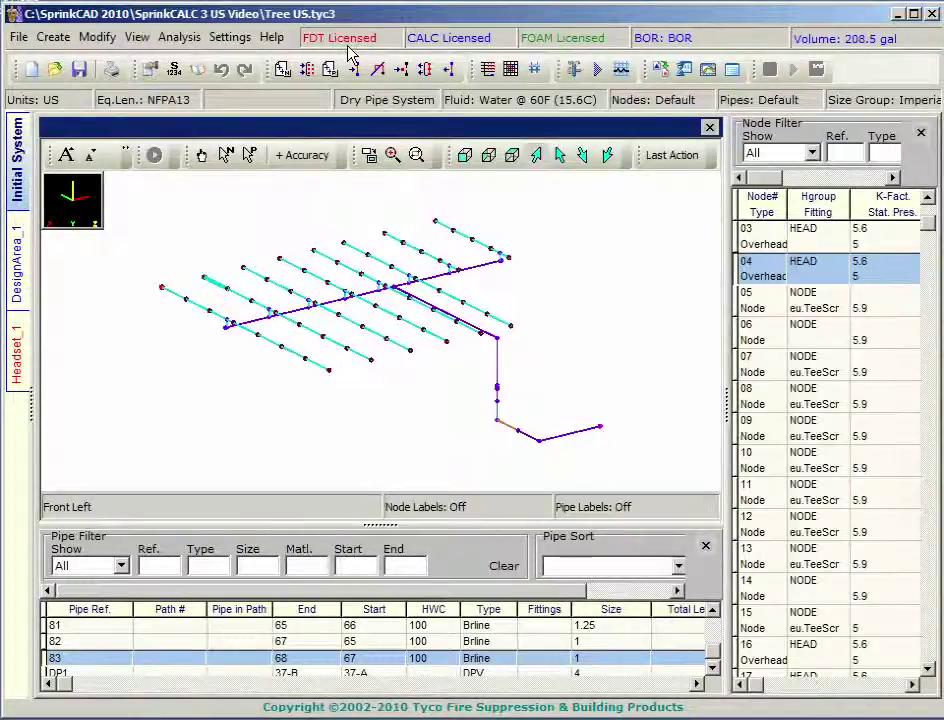
click(20, 366)
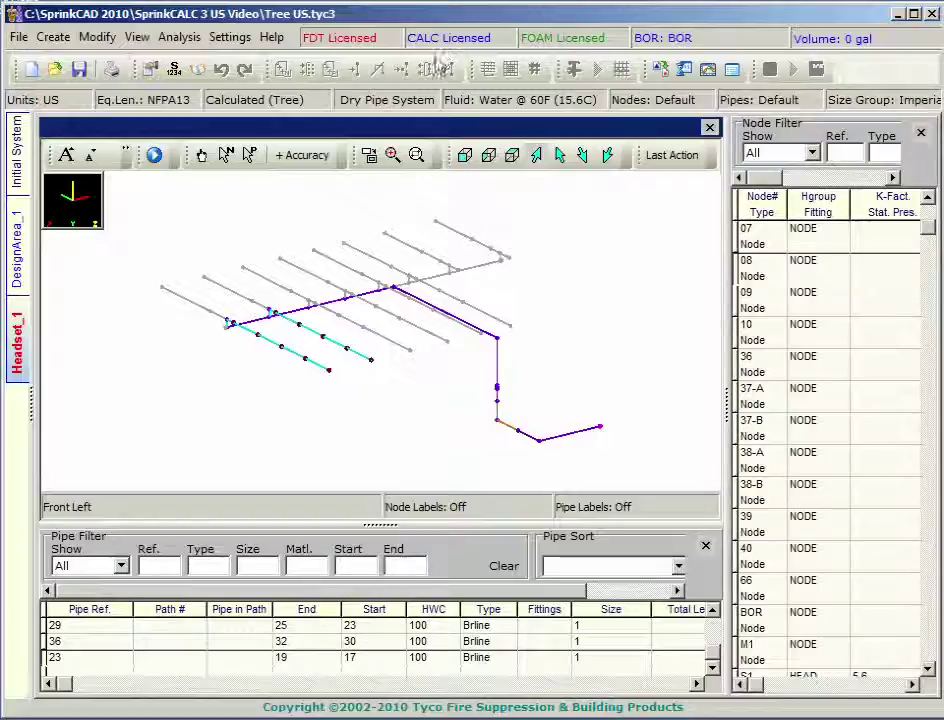
click(19, 260)
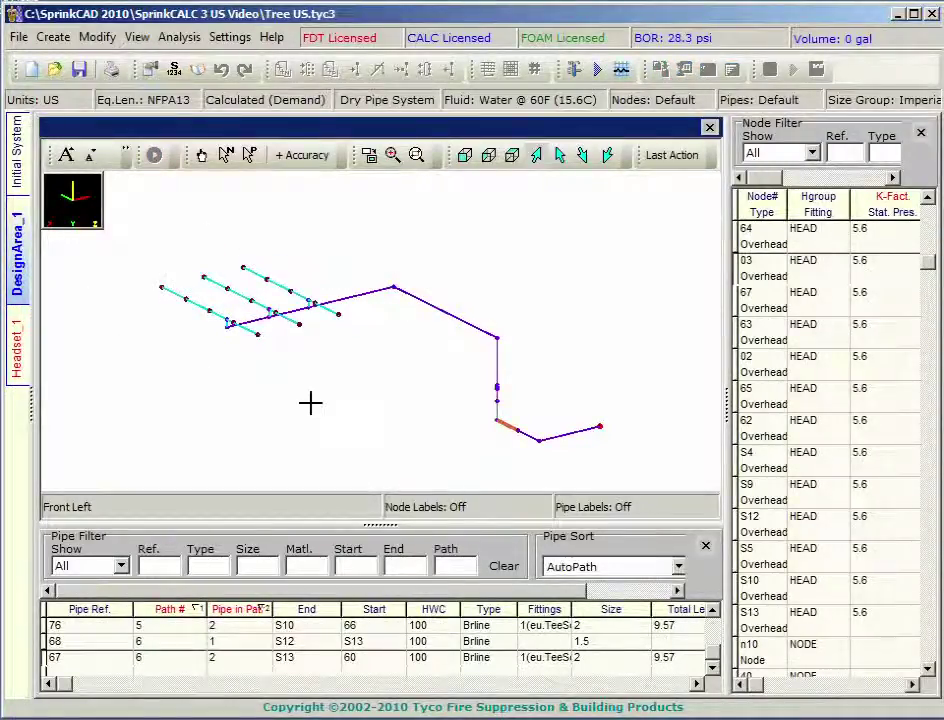
click(16, 133)
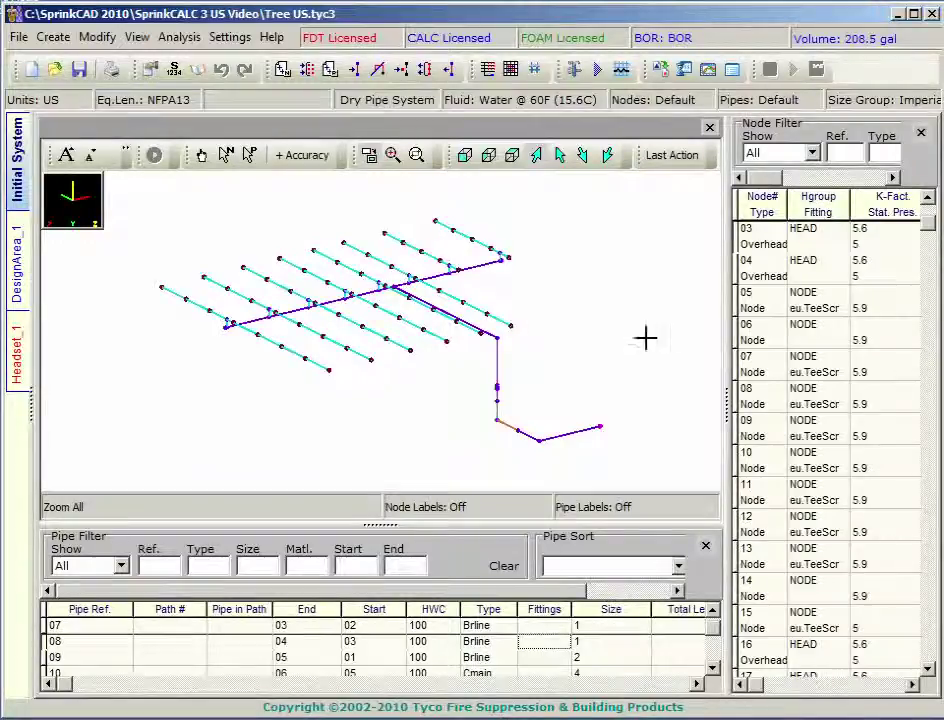
- Select nodes 04 and 68 and pipes 83 and 08 in the model, and pipe 10 and node 58 in their tables
click(228, 155)
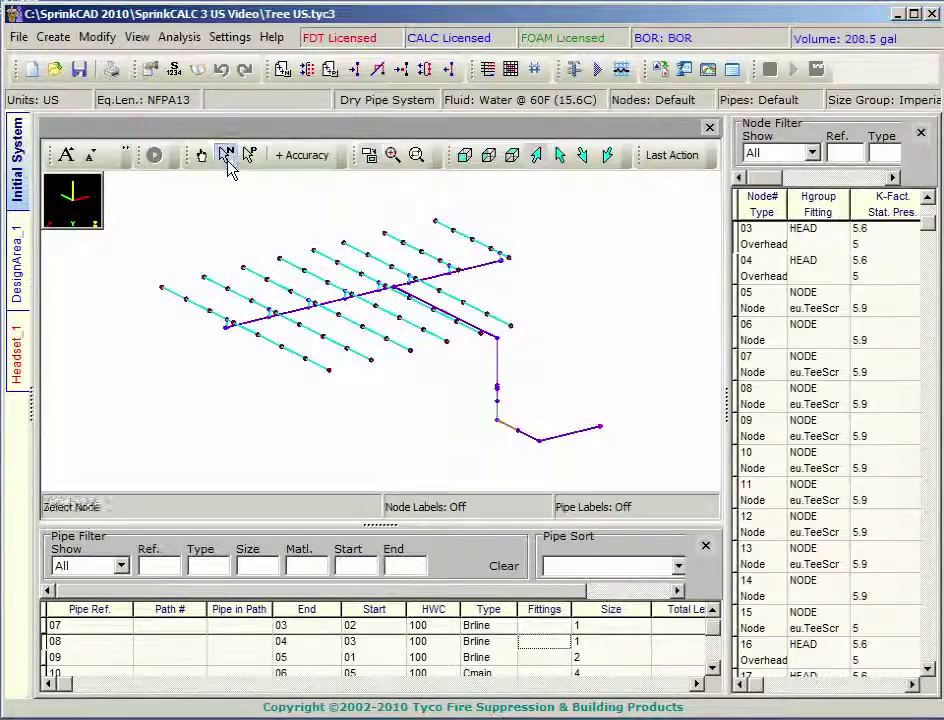
click(161, 289)
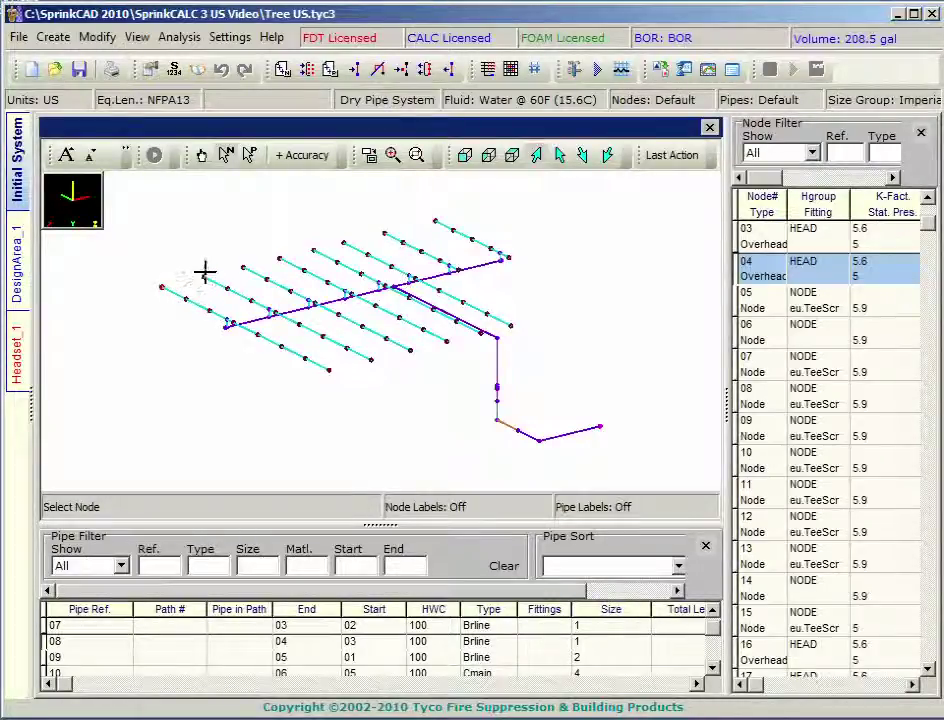
click(203, 277)
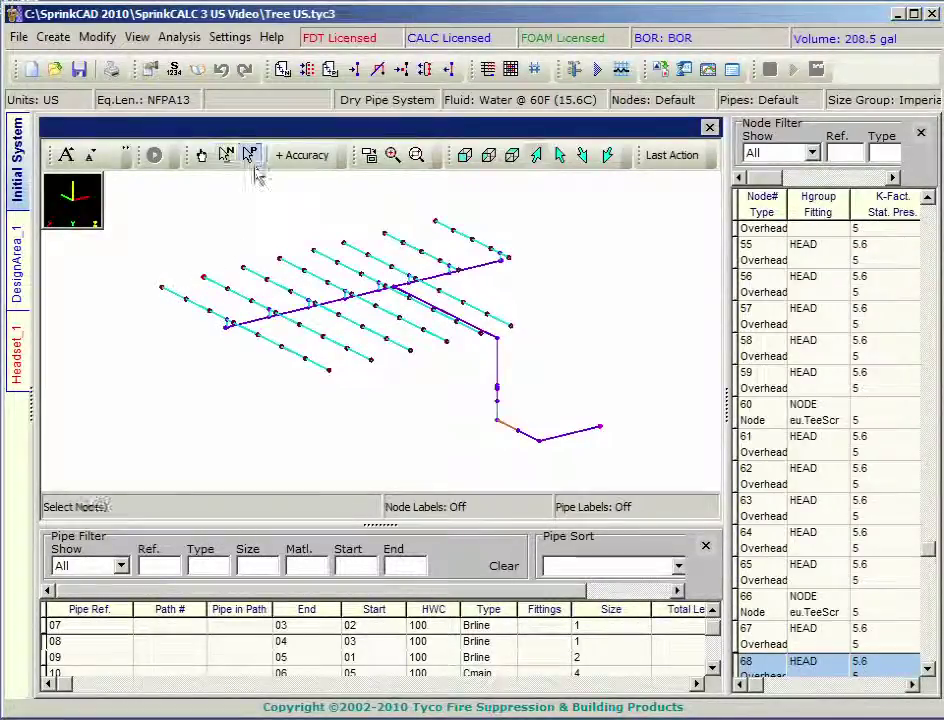
click(250, 158)
click(215, 284)
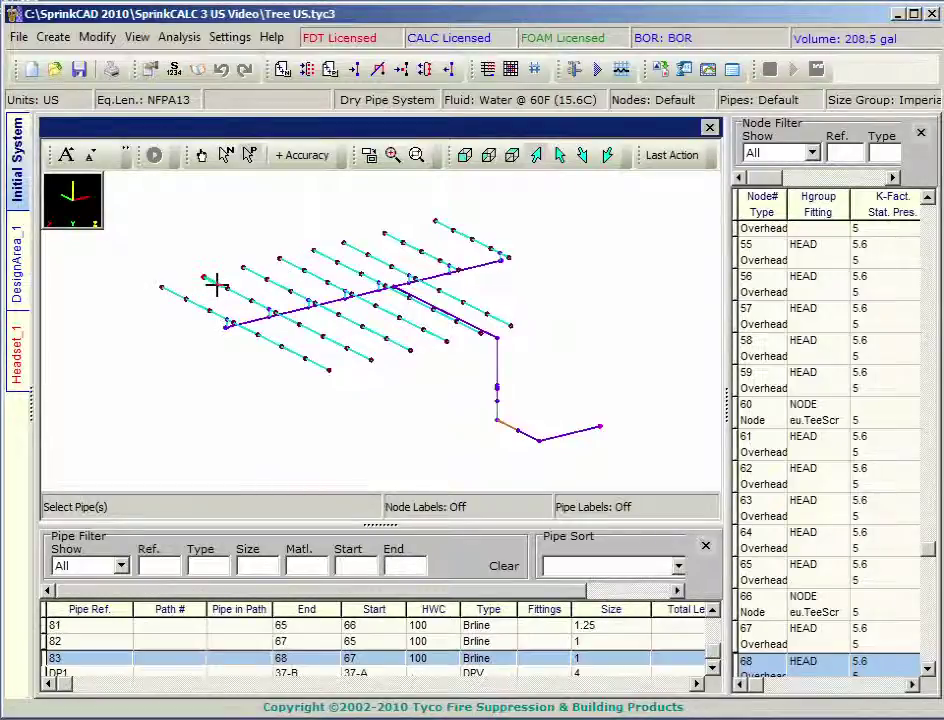
click(175, 292)
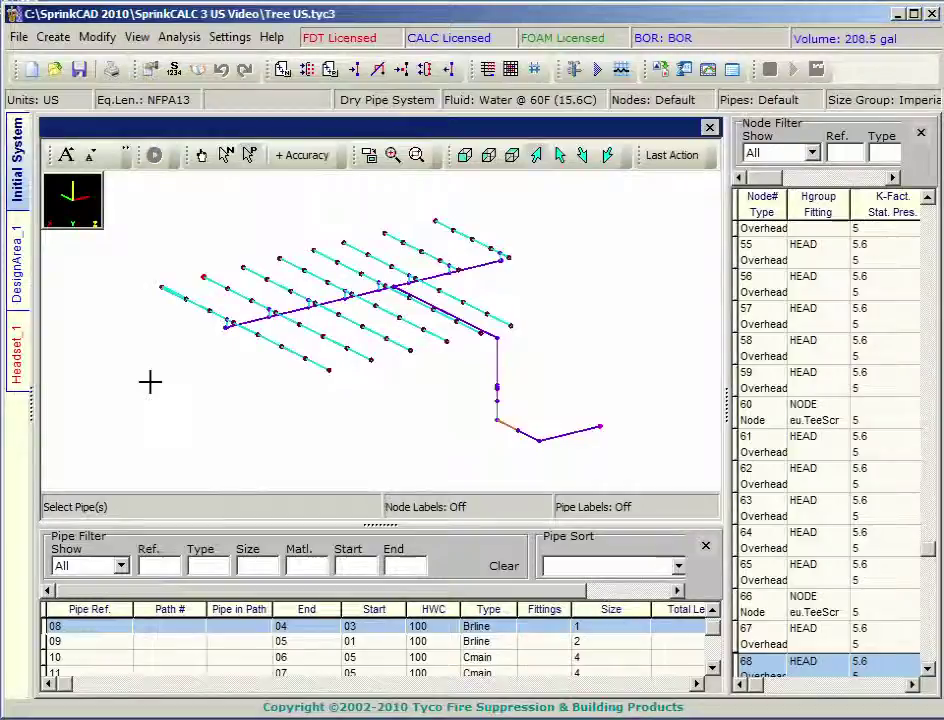
click(563, 659)
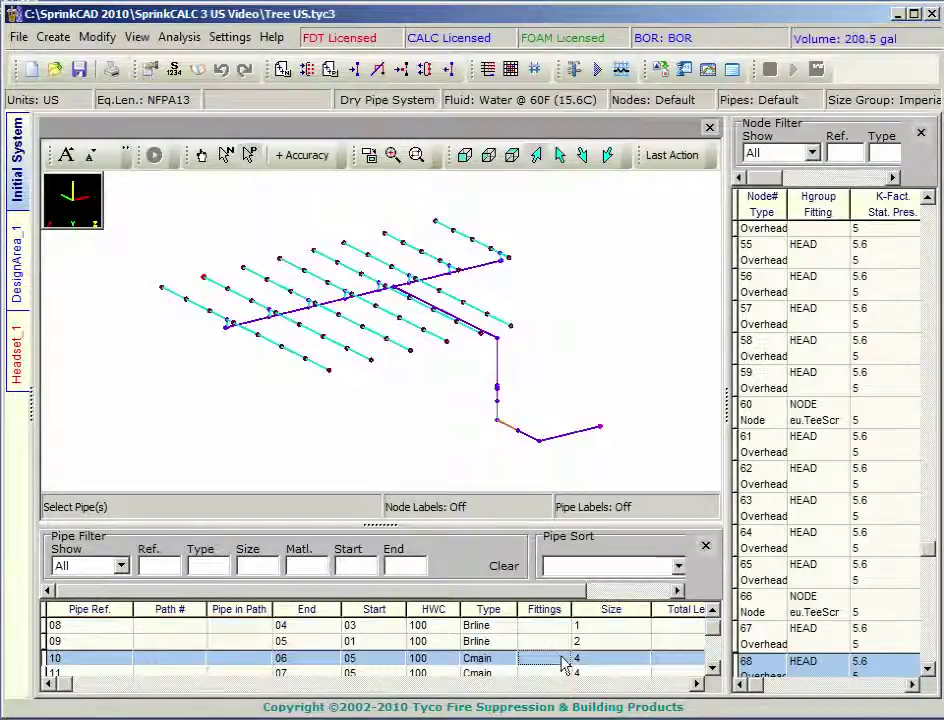
click(803, 352)
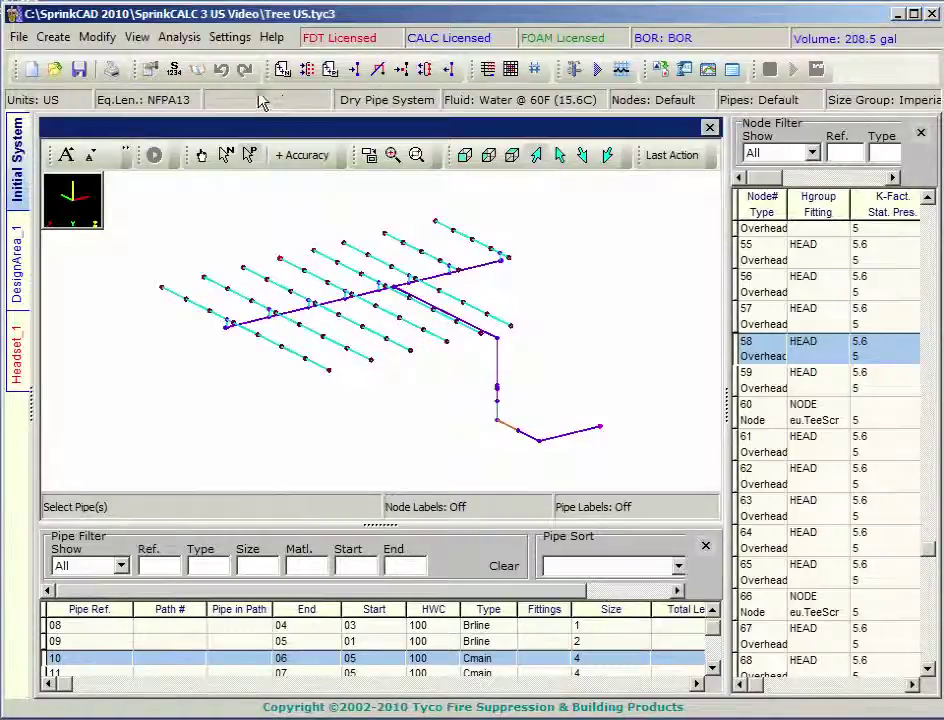
- Filter the node properties to the HEAD group and set the K-factor of all its sprinklers to 8
click(150, 70)
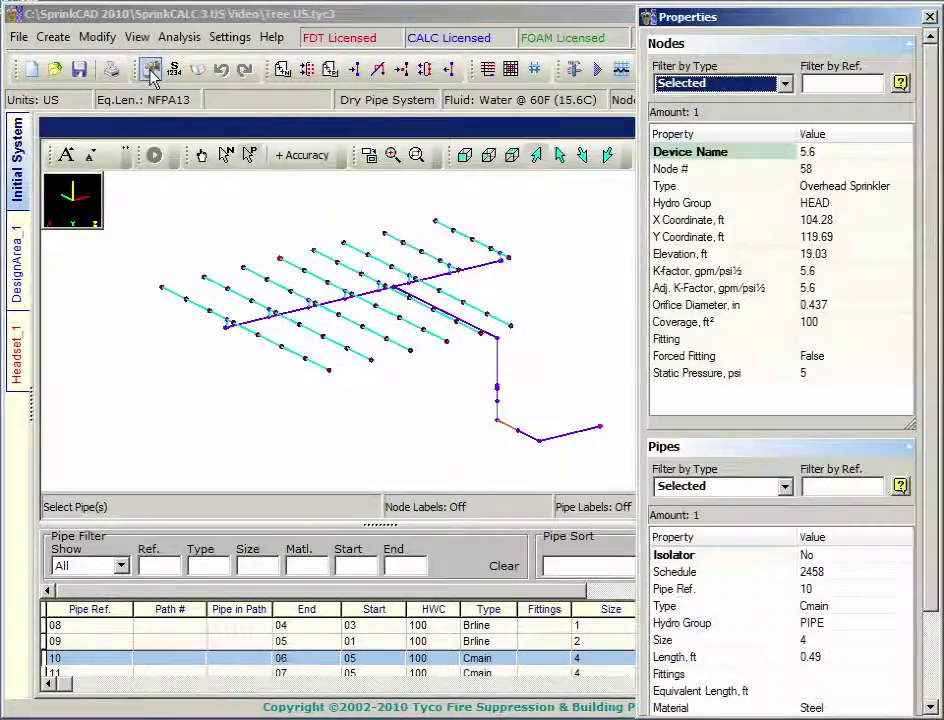
click(785, 84)
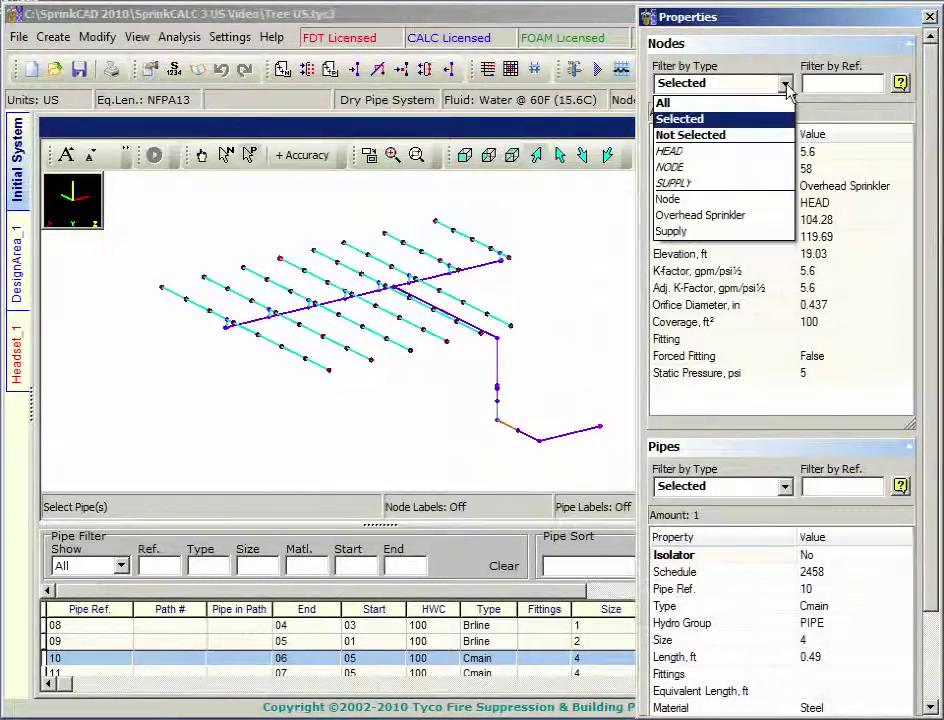
click(712, 152)
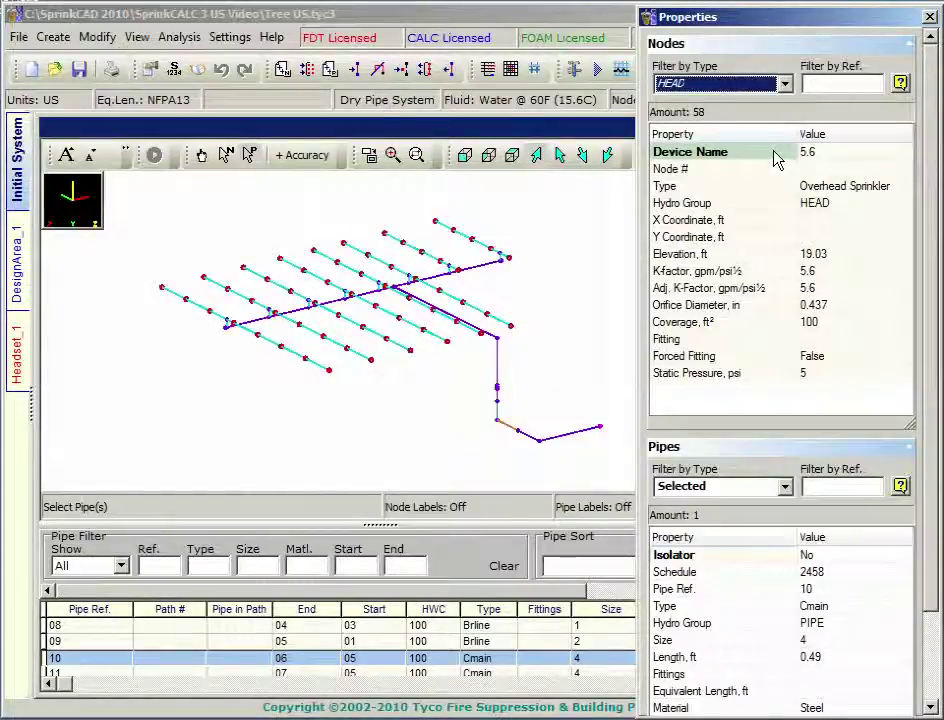
click(879, 271)
click(902, 271)
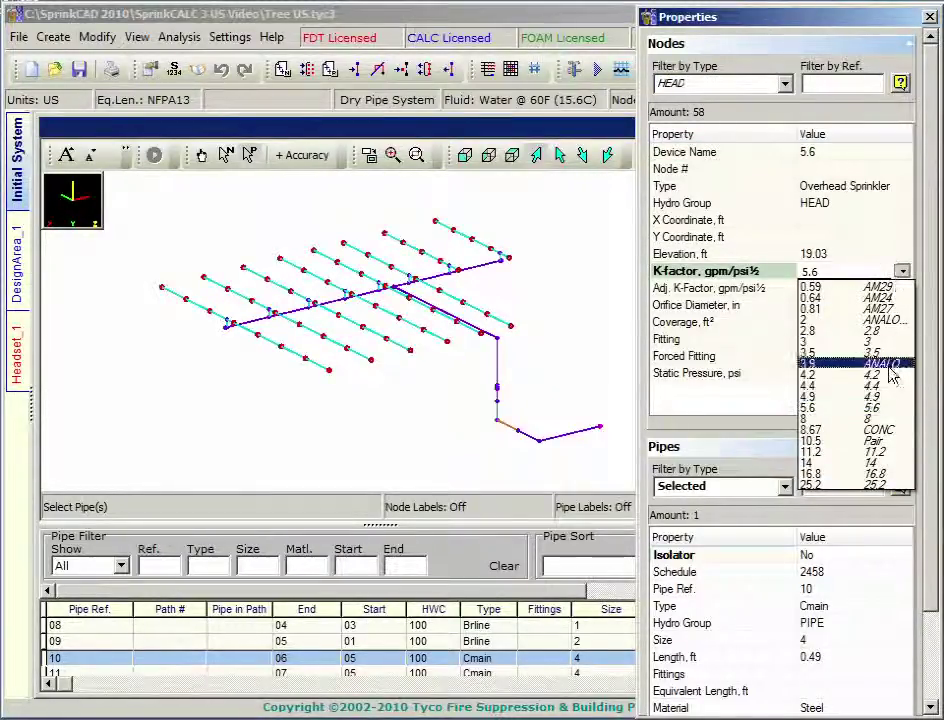
click(891, 419)
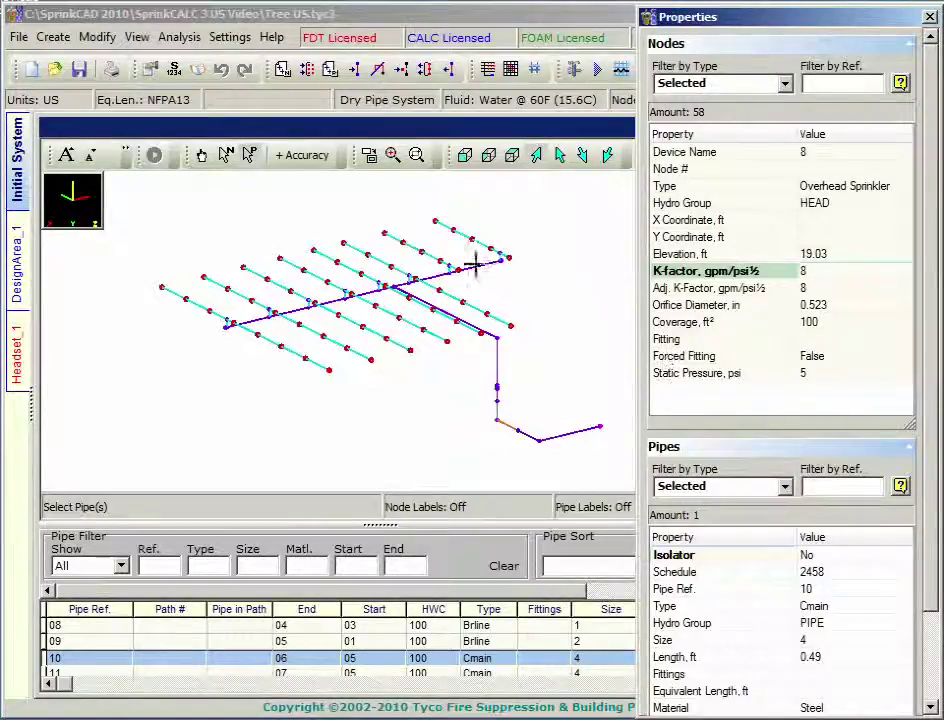
- Select pipe 08 at the end of the outermost branch line, set its size to 1.25, and close the properties
click(248, 154)
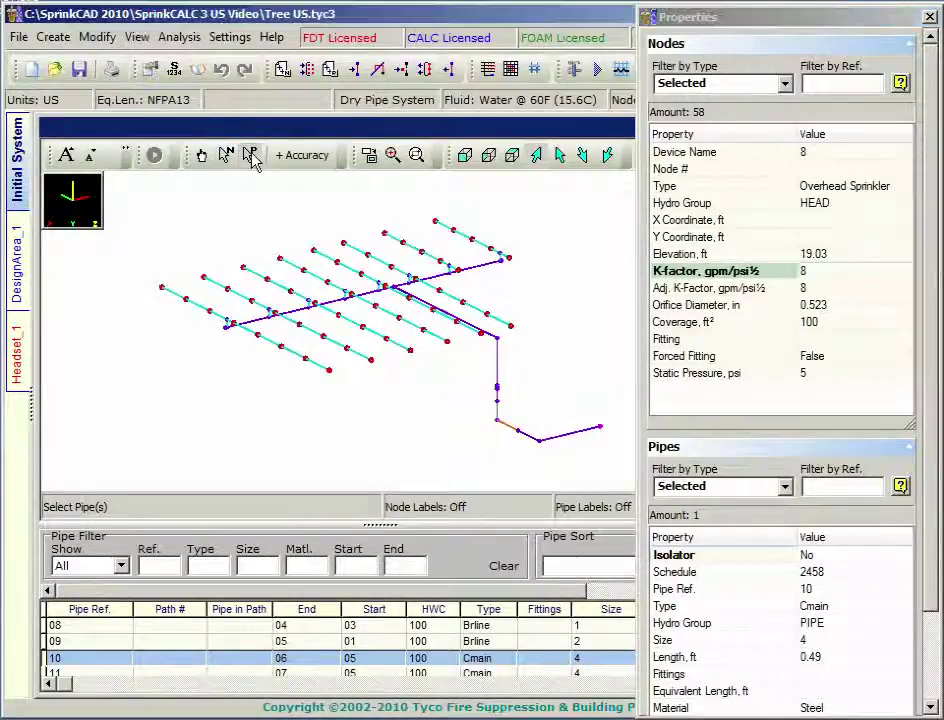
click(184, 298)
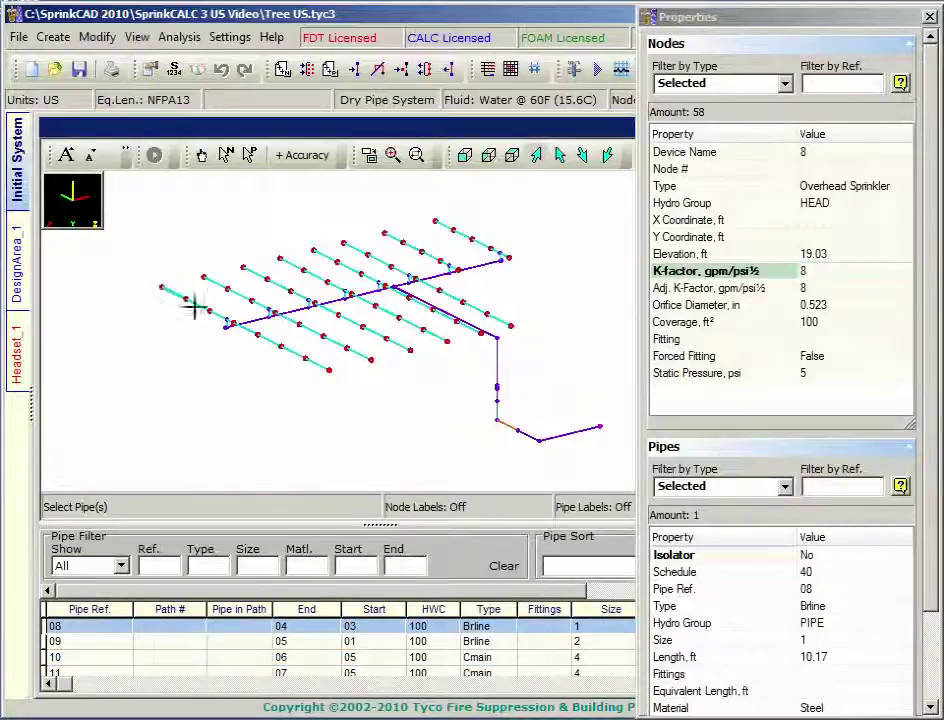
click(900, 642)
click(902, 642)
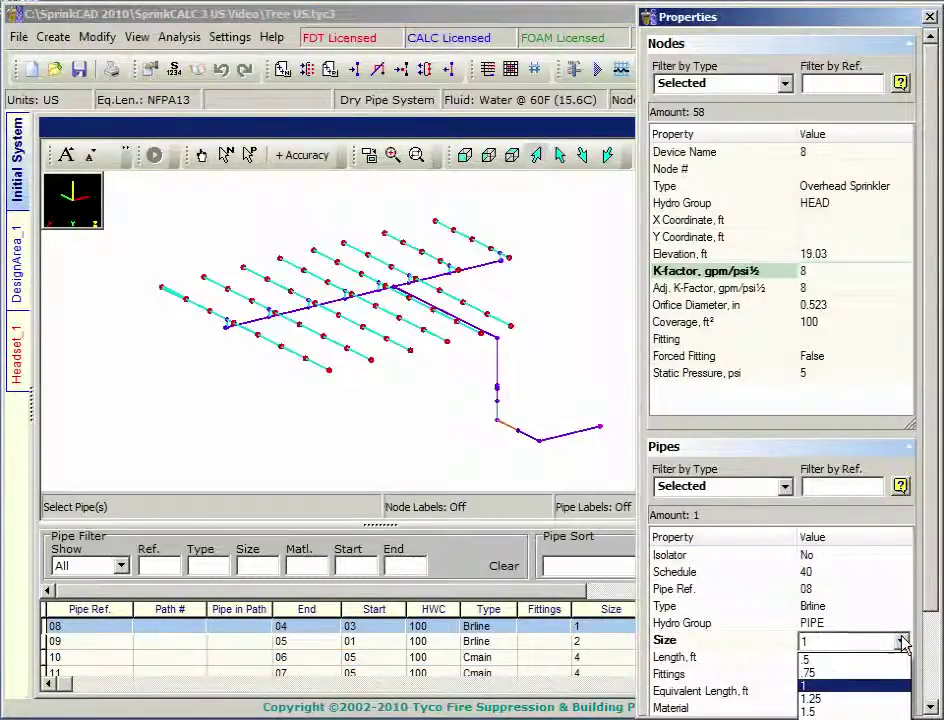
click(895, 698)
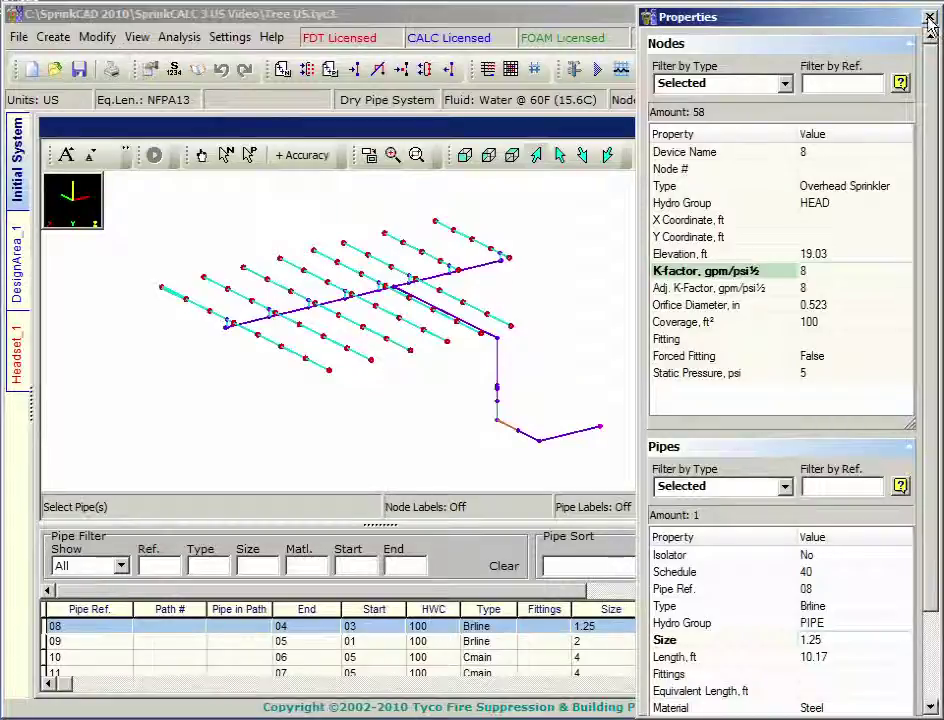
double_click(682, 18)
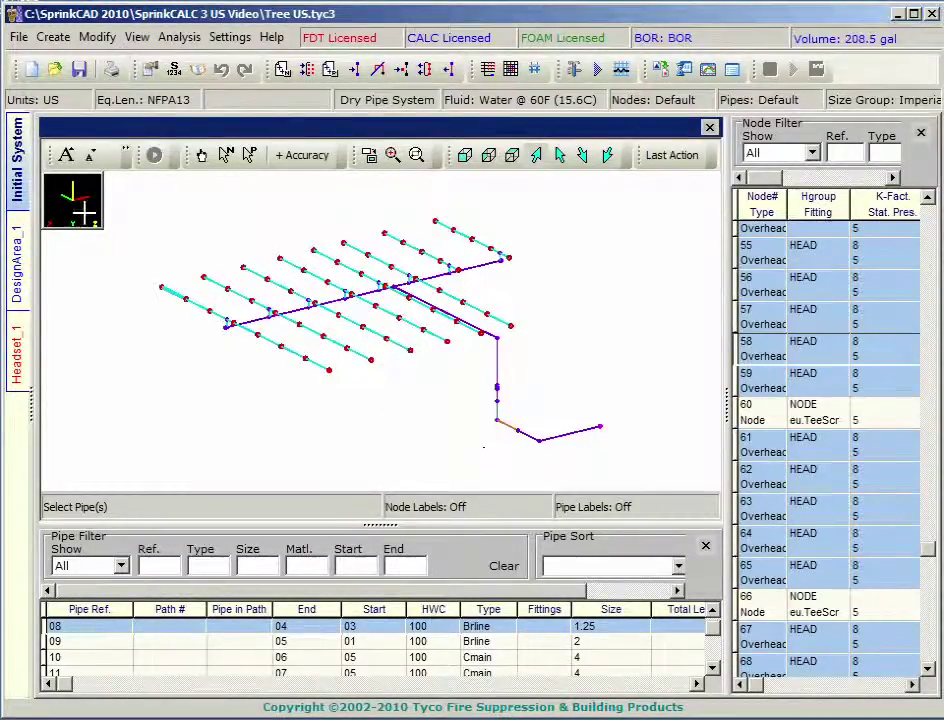
- Orbit the piping model, look at it in top view, and restore the front-left view
drag(84, 212, 90, 185)
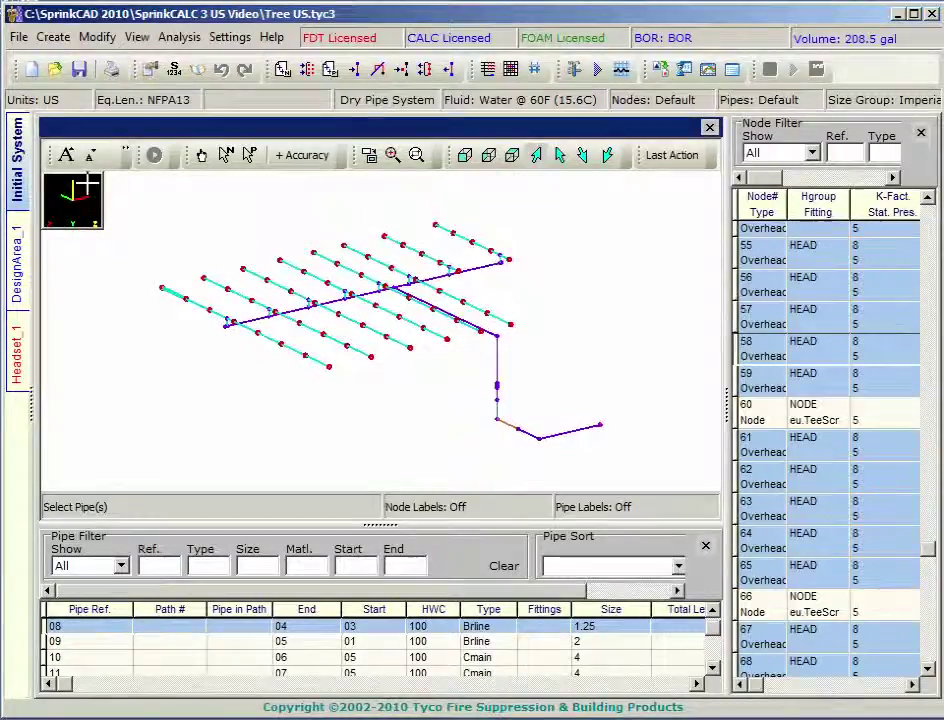
click(512, 157)
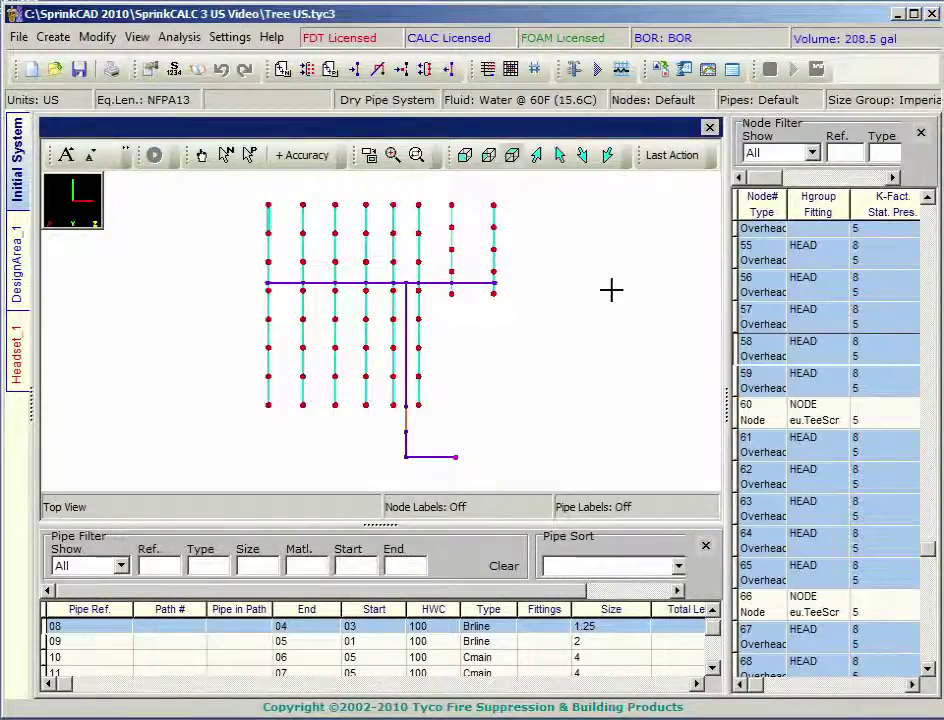
click(537, 156)
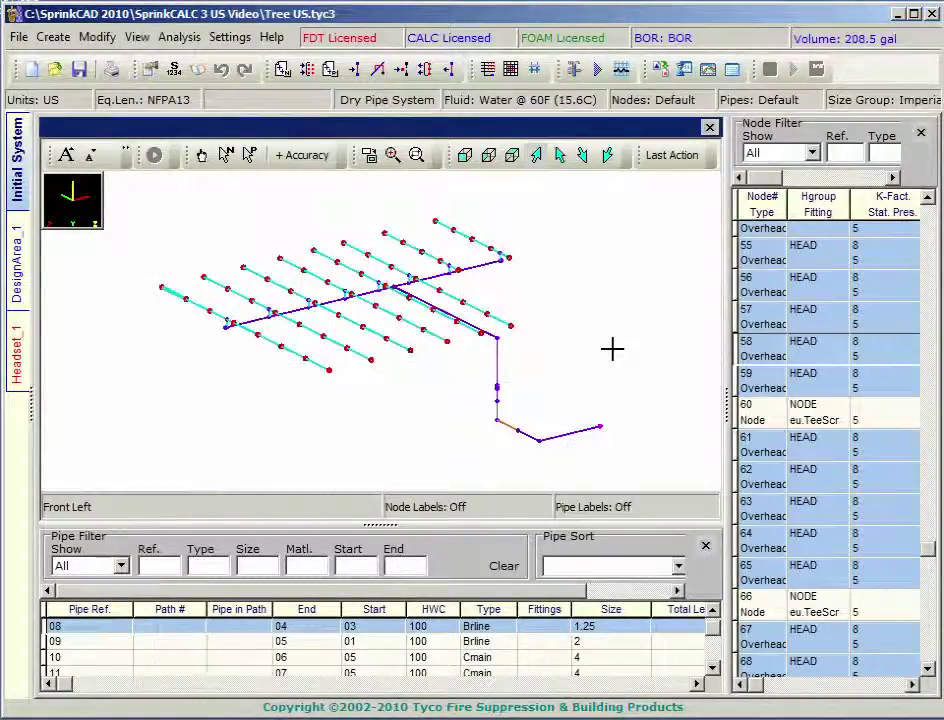
- Show the node reference labels on the model and turn the node labels off again
click(423, 513)
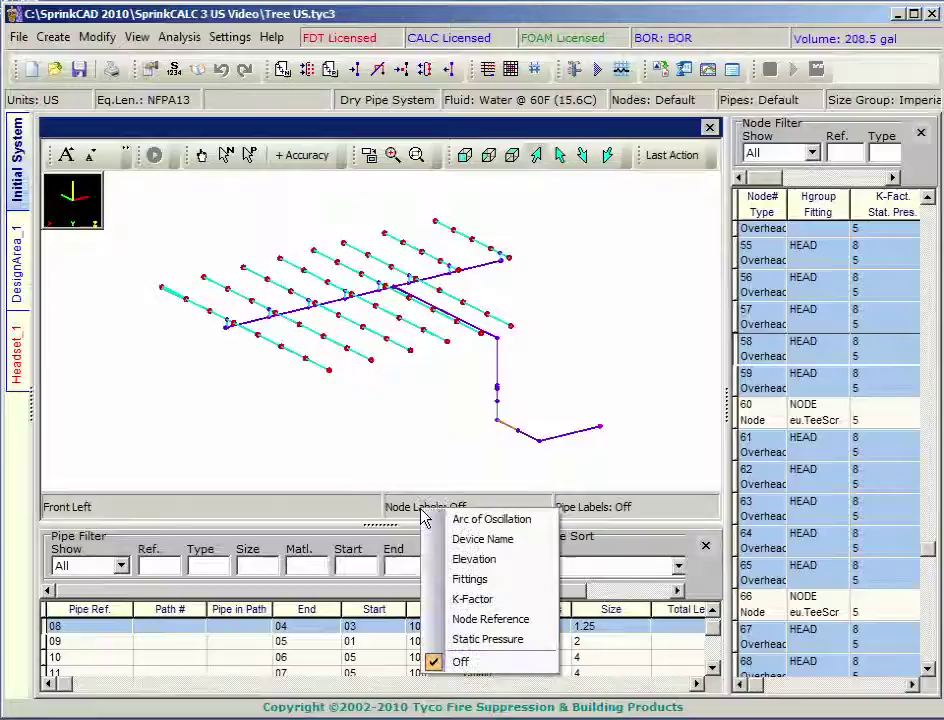
click(468, 619)
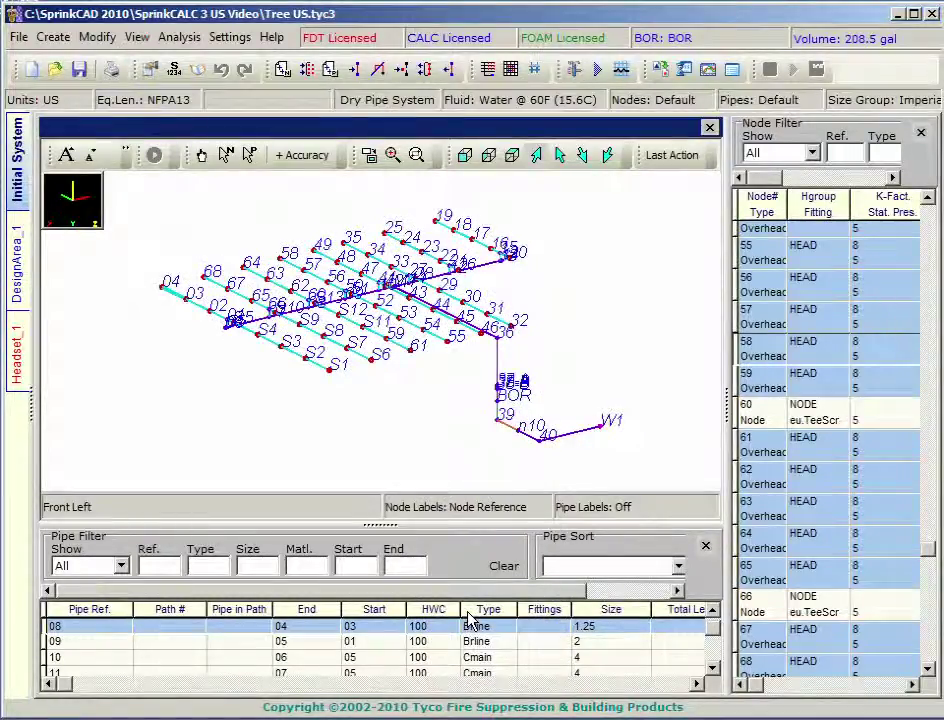
click(505, 512)
click(541, 659)
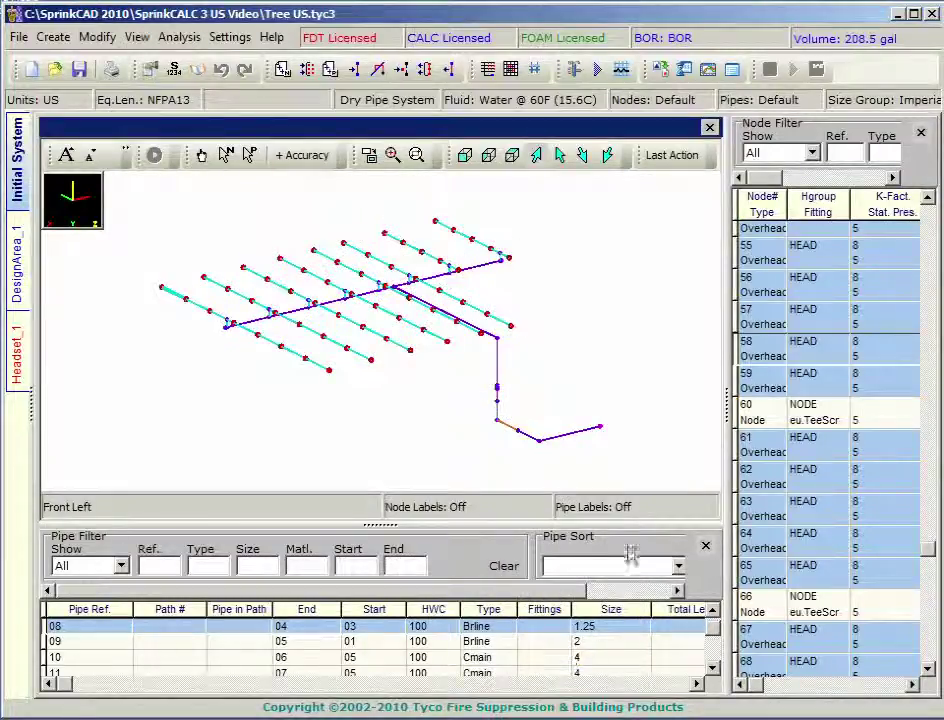
- Show the pipe size labels, inspect them up close along the branch lines, and turn the pipe labels off again
click(613, 511)
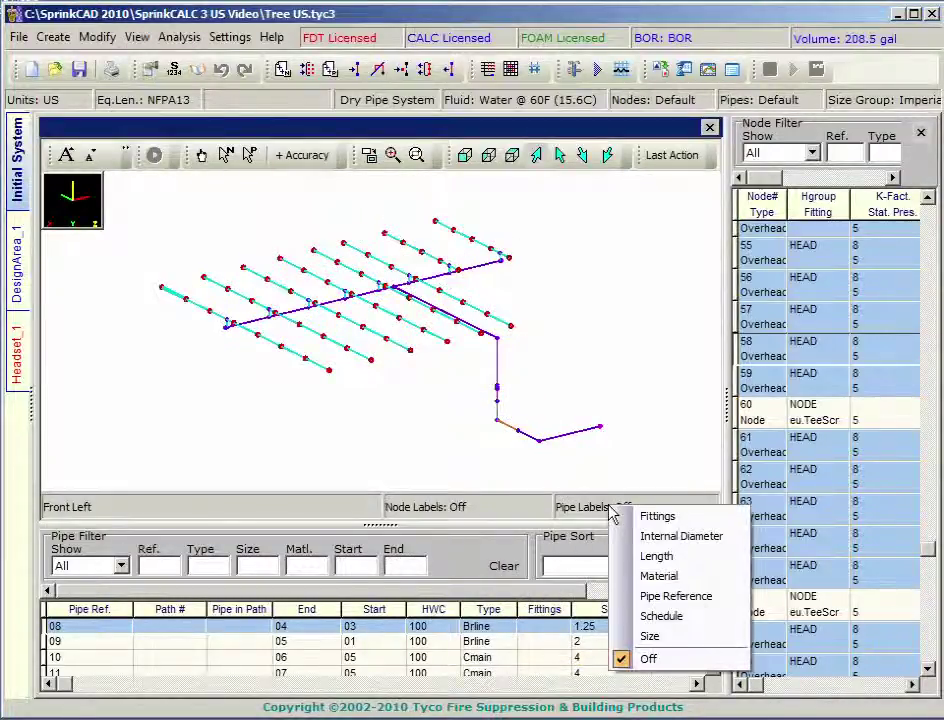
click(645, 637)
scroll(238, 263, up, 5)
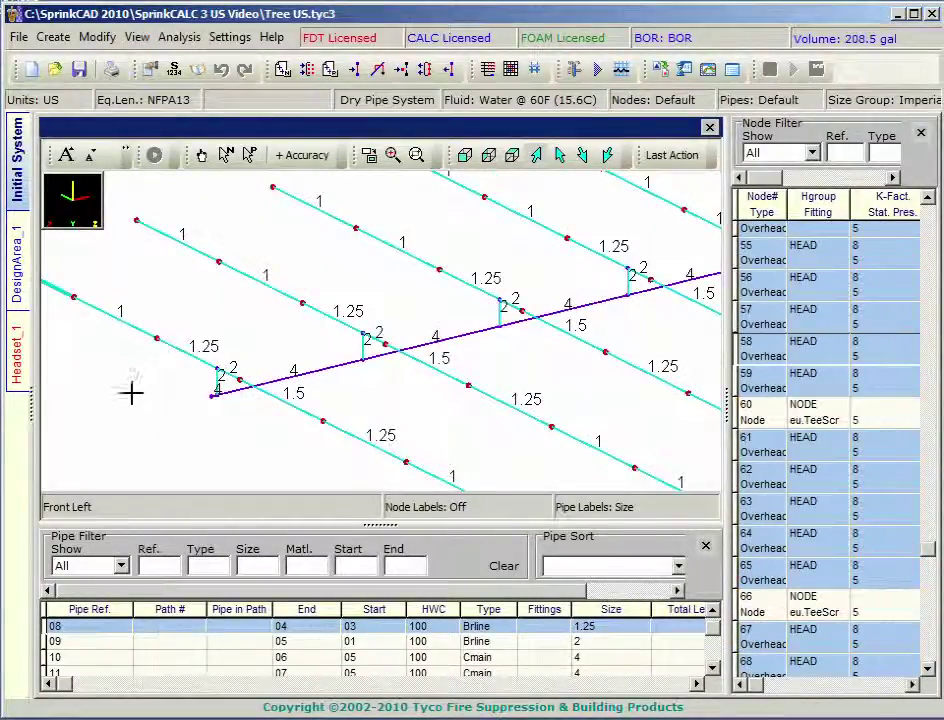
click(369, 156)
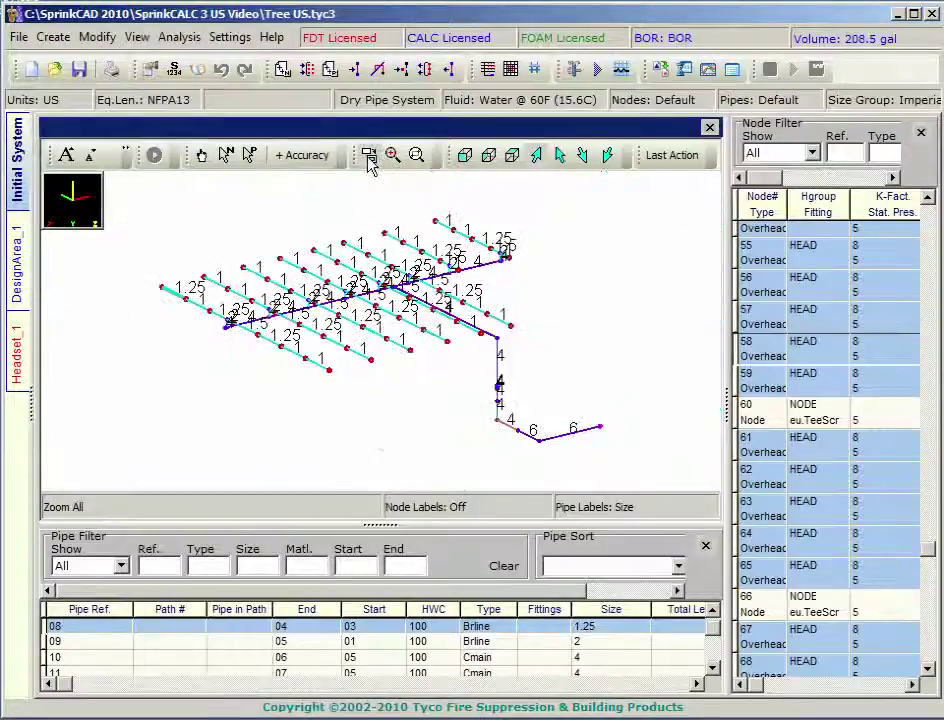
click(605, 513)
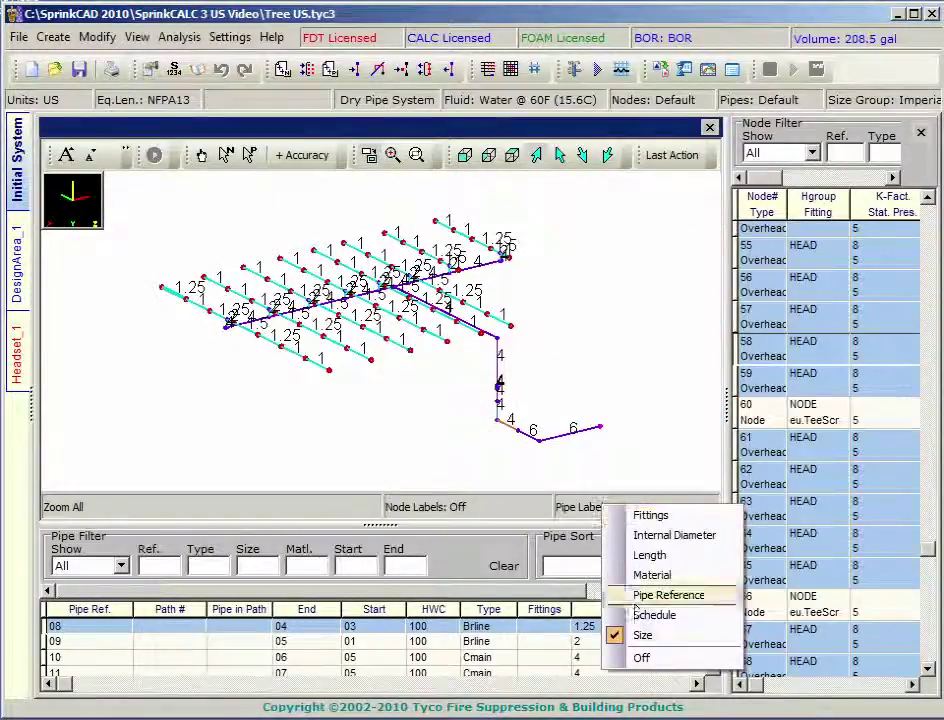
click(640, 657)
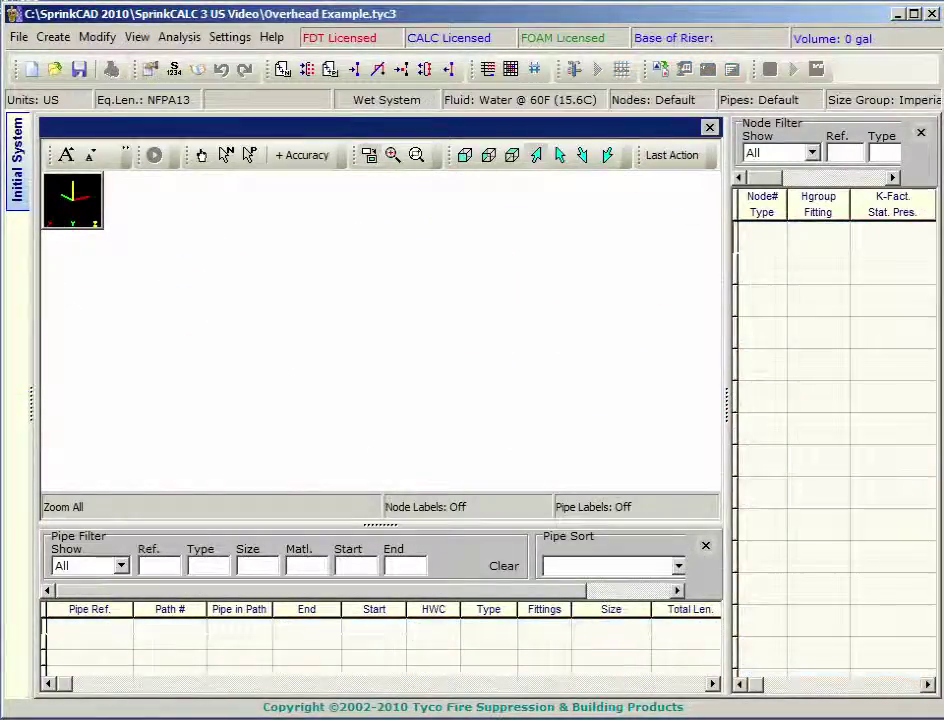
- Start the Overhead Generator to create a new sprinkler system
click(52, 40)
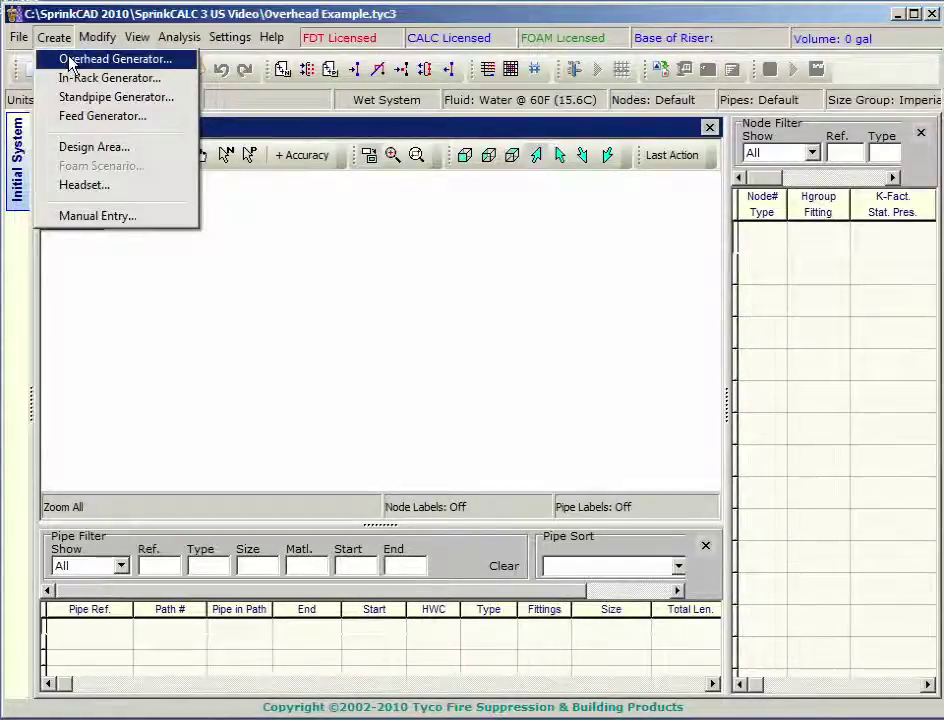
click(69, 60)
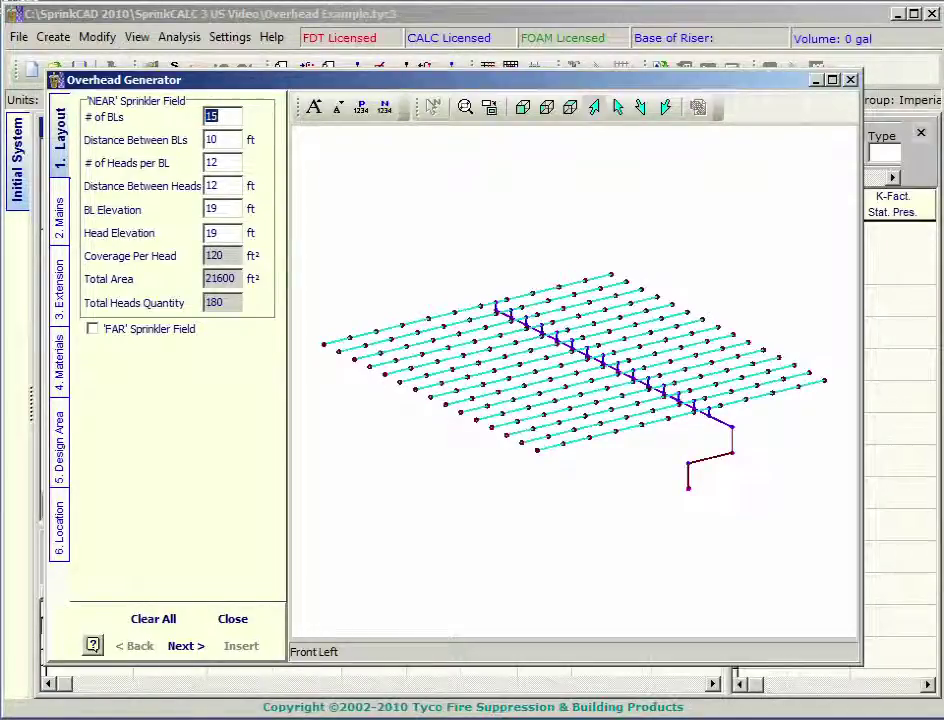
- Try a head elevation of 25 ft for the near sprinkler field and return it to 19 ft
click(223, 232)
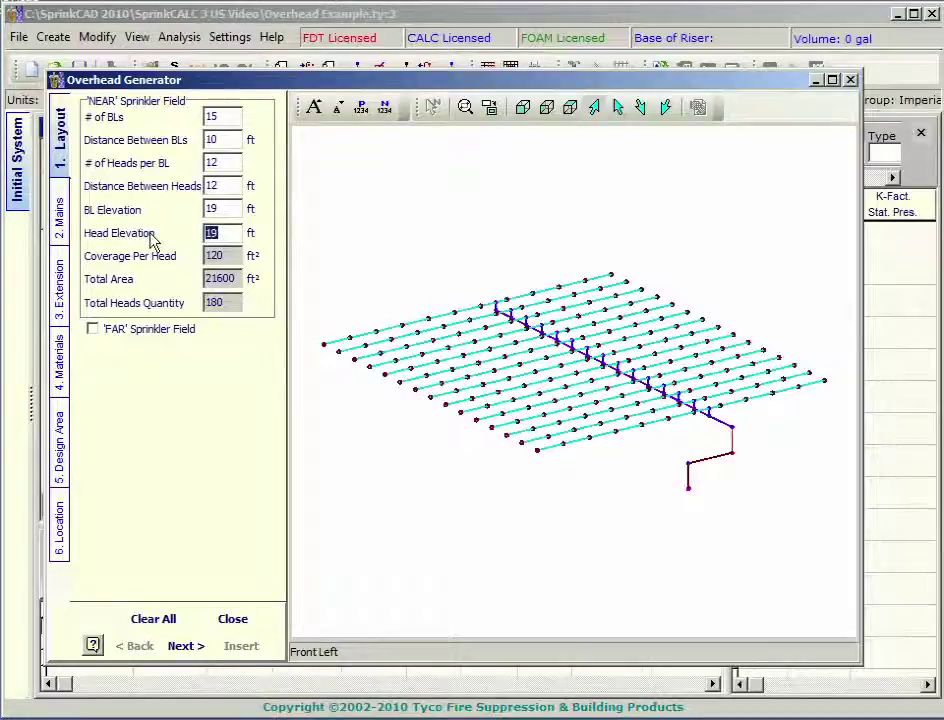
text(25)
key(Tab)
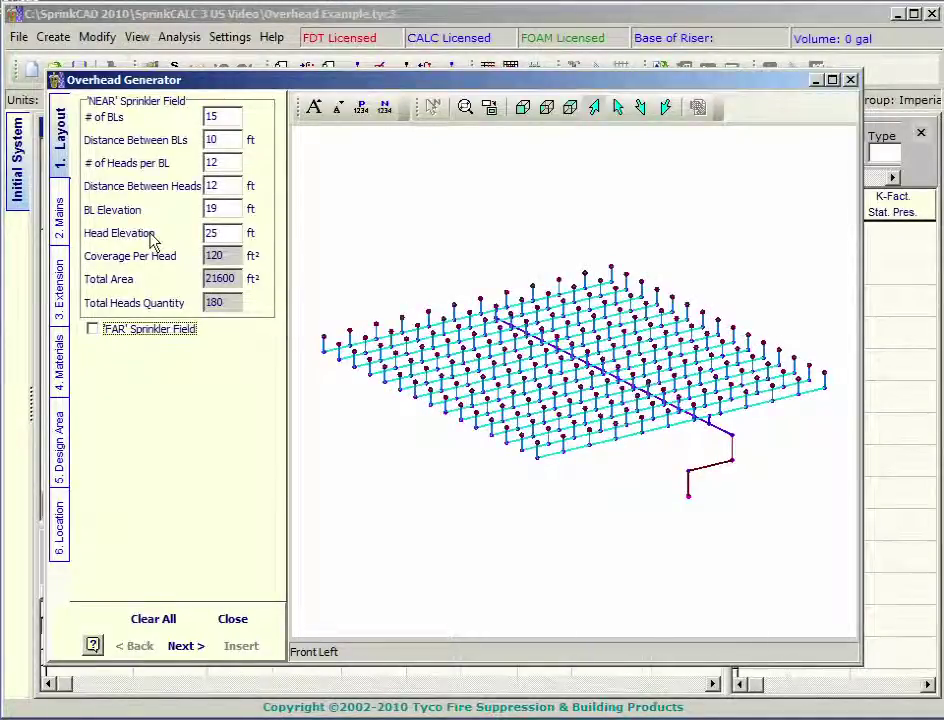
drag(238, 233, 174, 234)
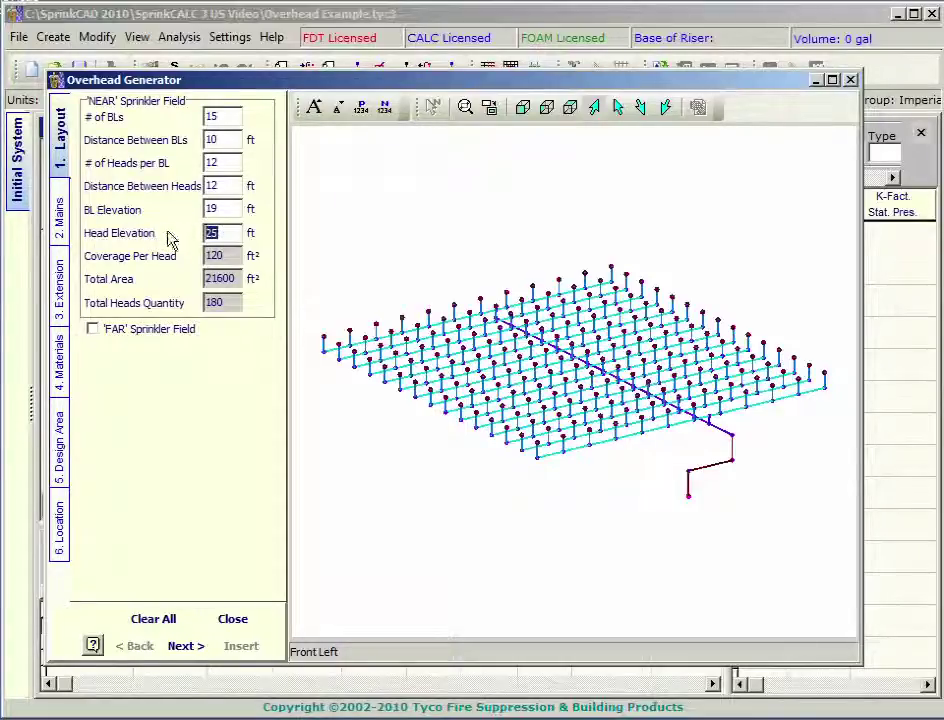
text(19)
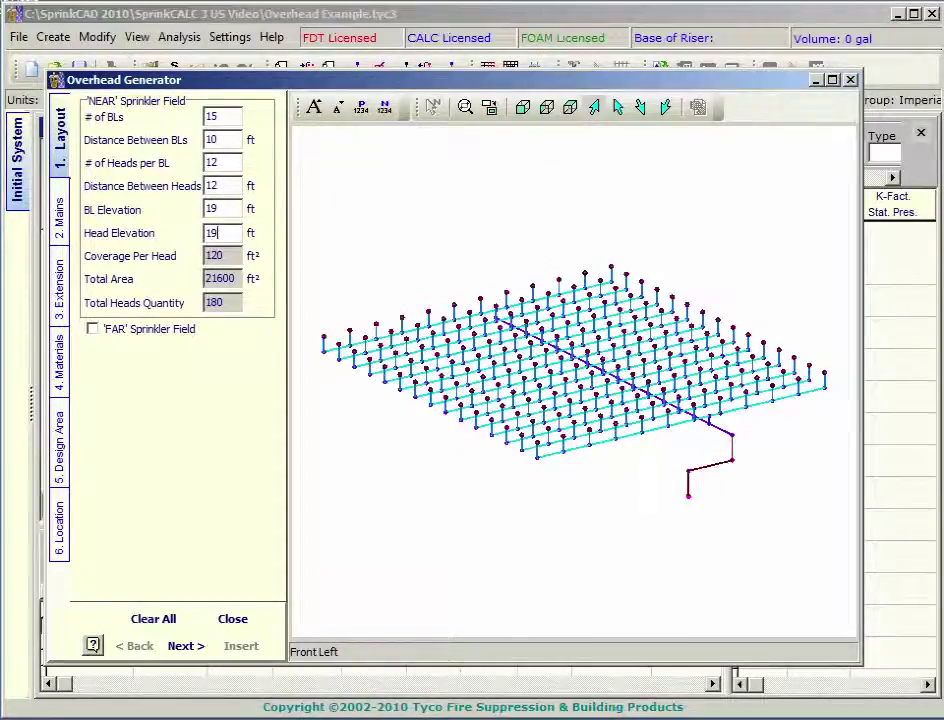
key(Tab)
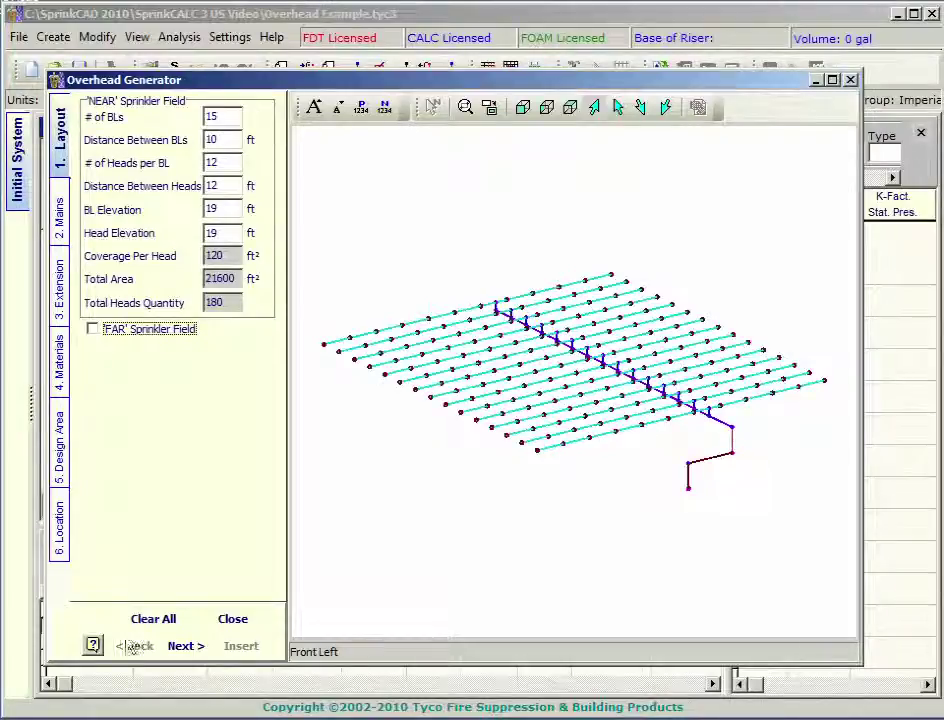
- In the mains settings, try 12 heads left of the near cross main and return the value to 8
click(192, 647)
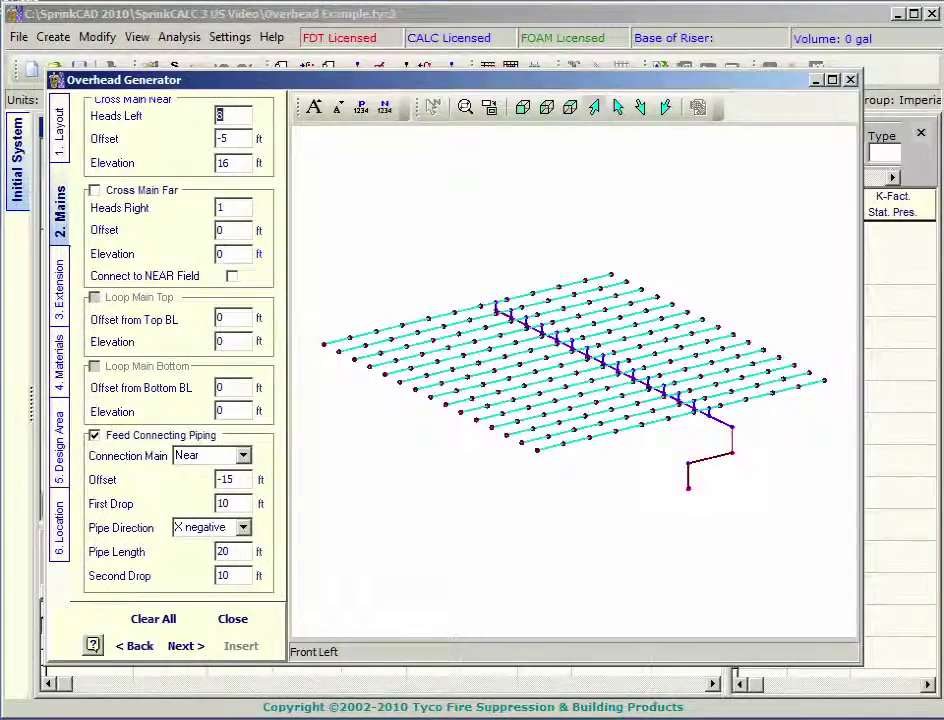
text(12)
key(Tab)
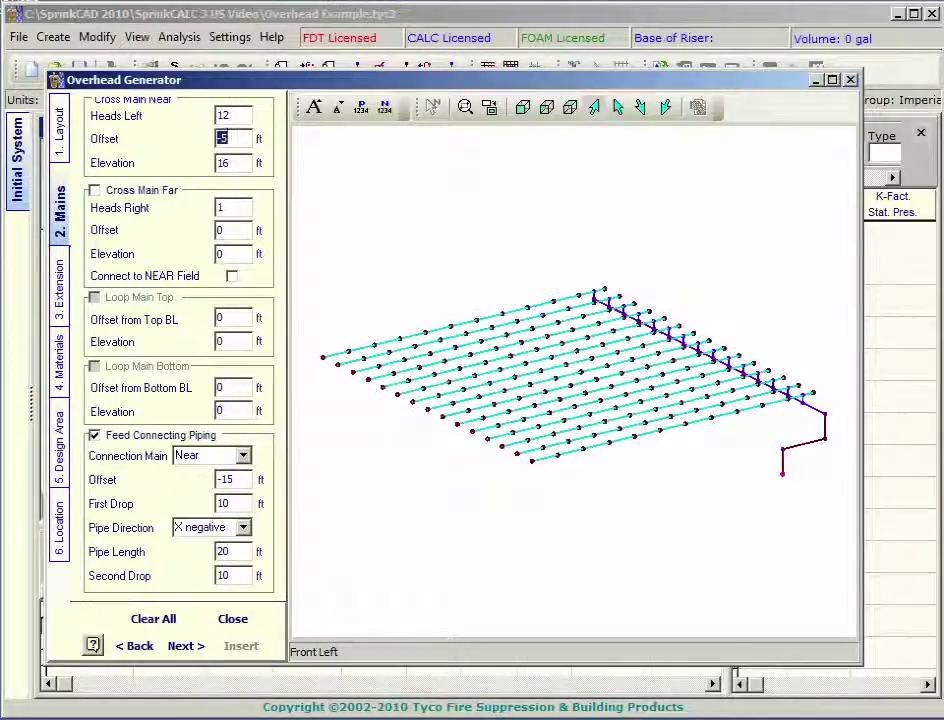
key(shift+Tab)
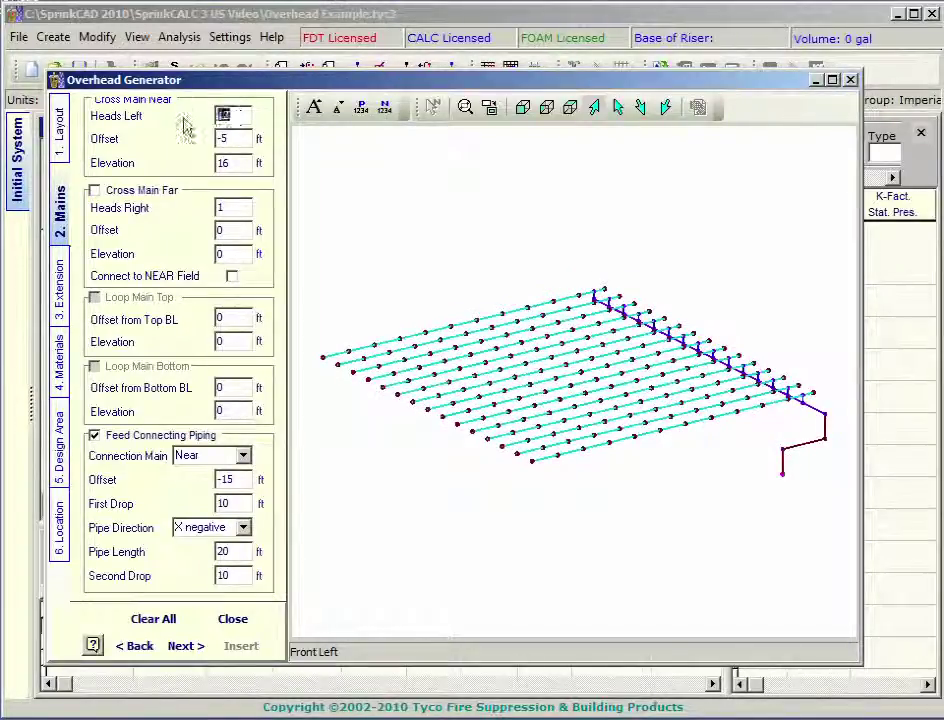
text(8)
key(Tab)
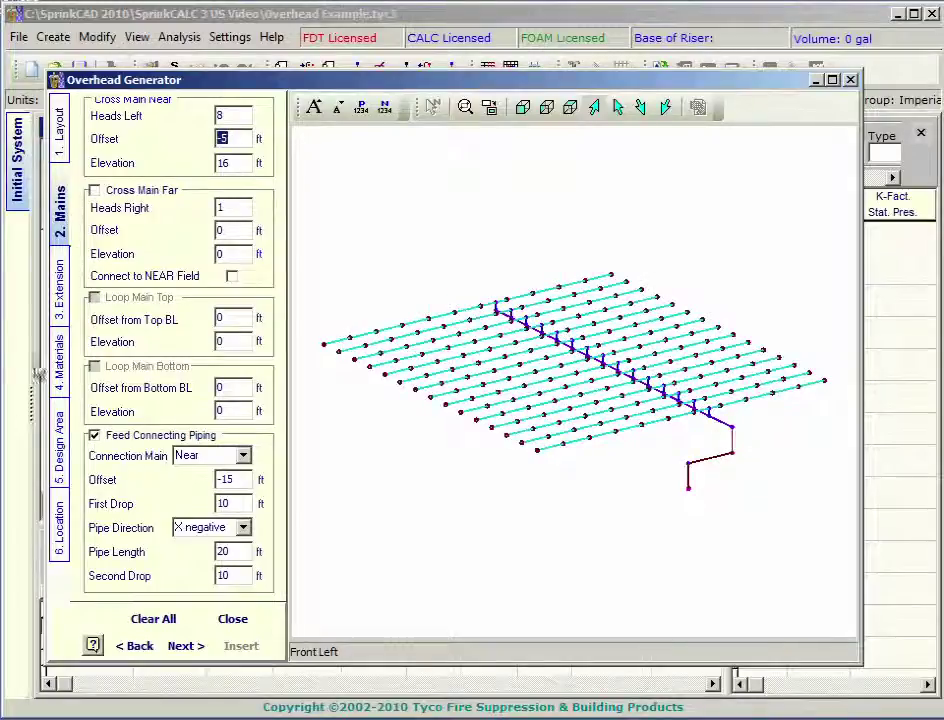
- Go on to the materials settings and choose a sprinkler K-factor of 5.6 and a near cross main size of 4
click(185, 646)
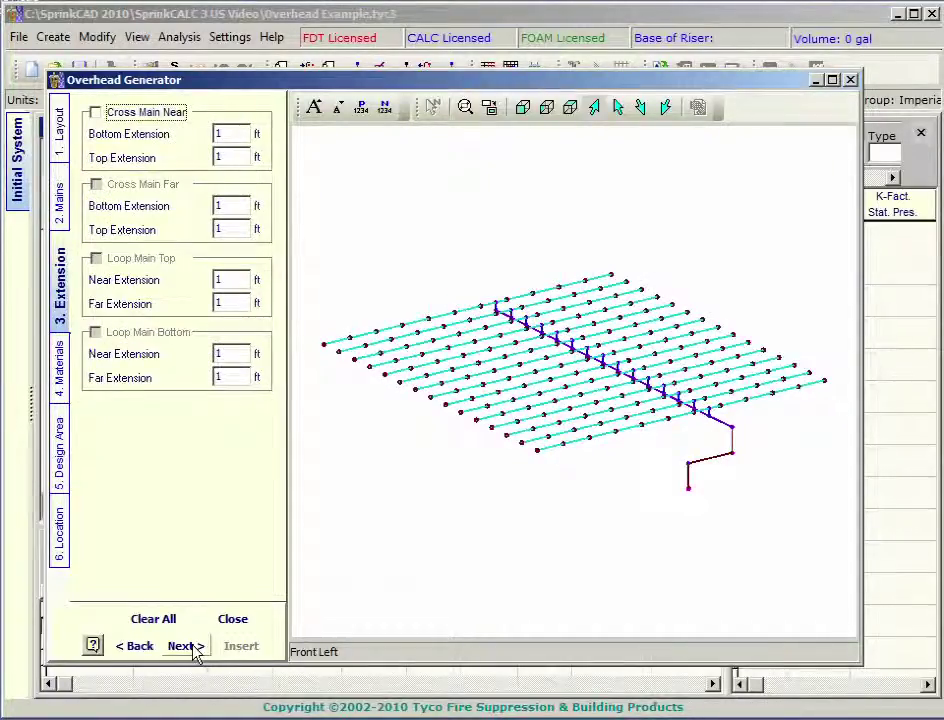
click(192, 648)
click(196, 150)
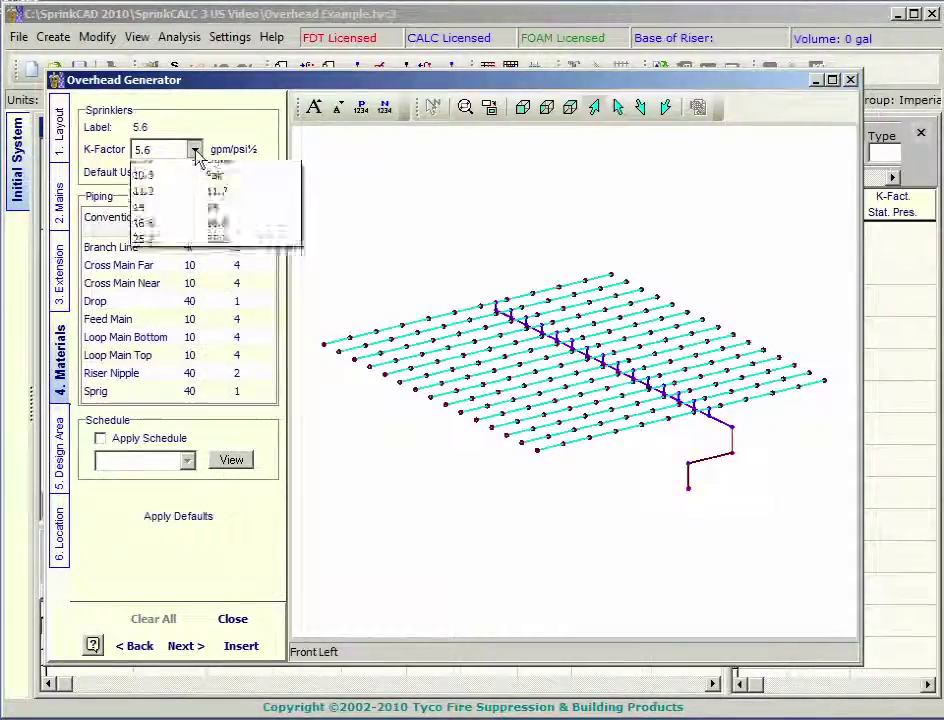
click(196, 345)
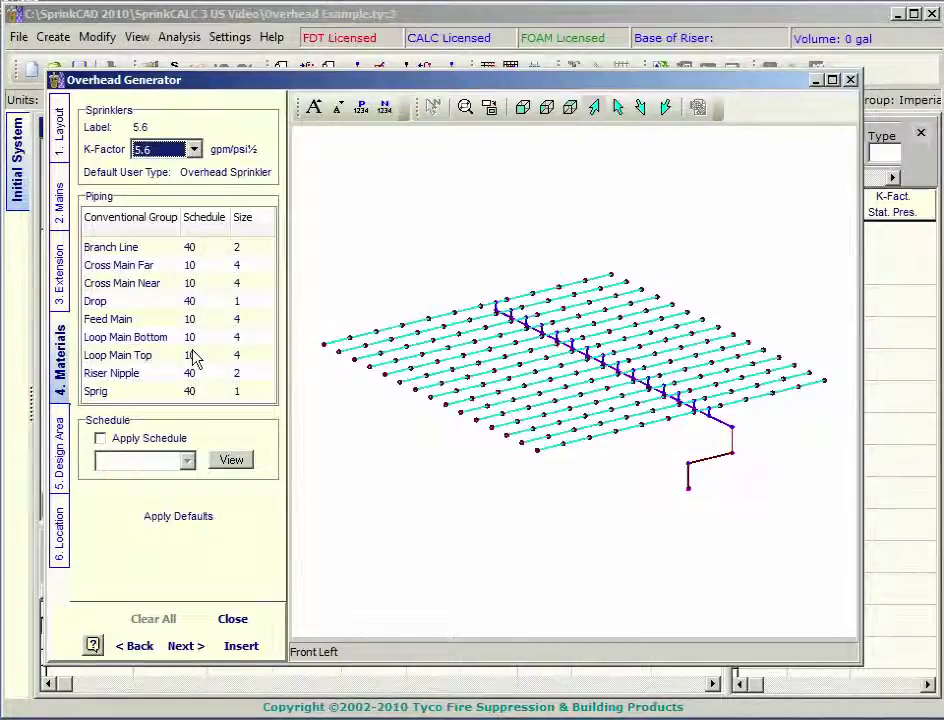
click(250, 284)
click(264, 284)
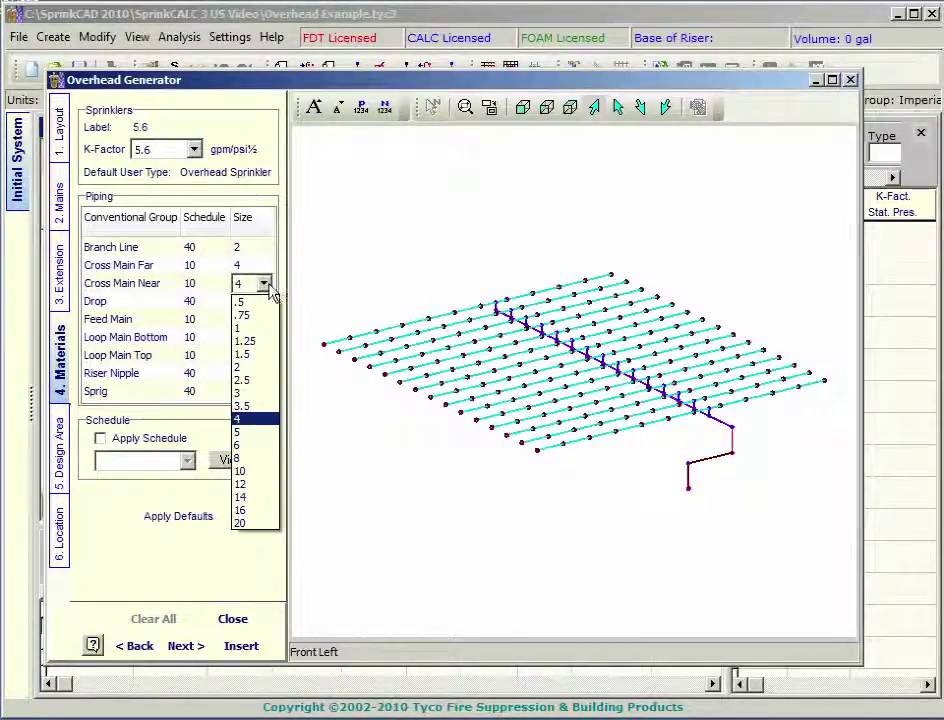
click(245, 419)
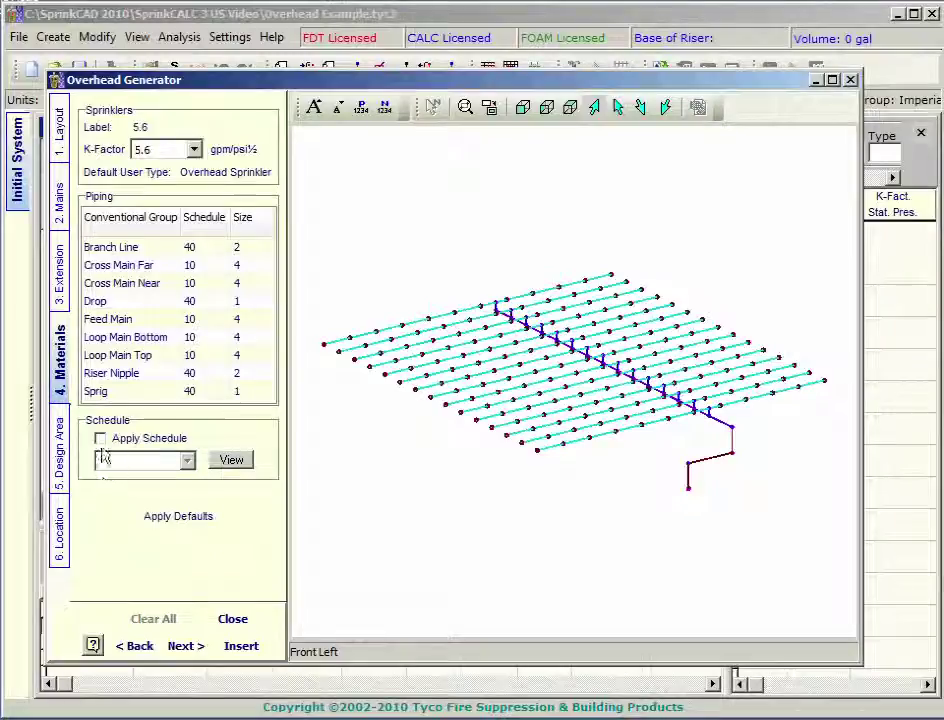
- Apply the OrdinStl pipe schedule, view its pipe sizes per number of heads, and close the schedule view
click(100, 439)
click(231, 460)
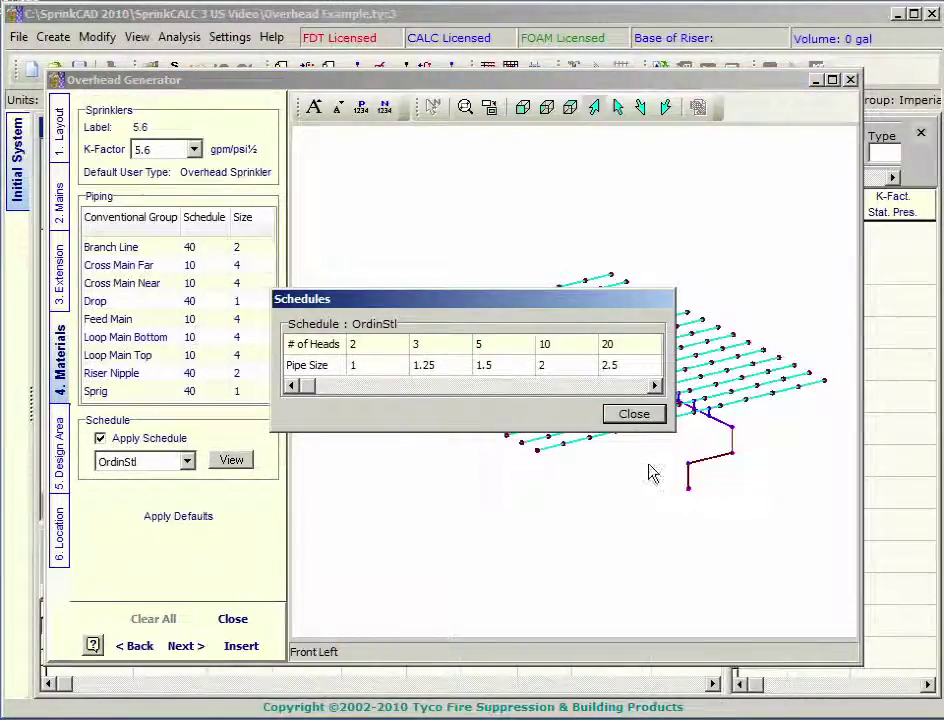
click(642, 419)
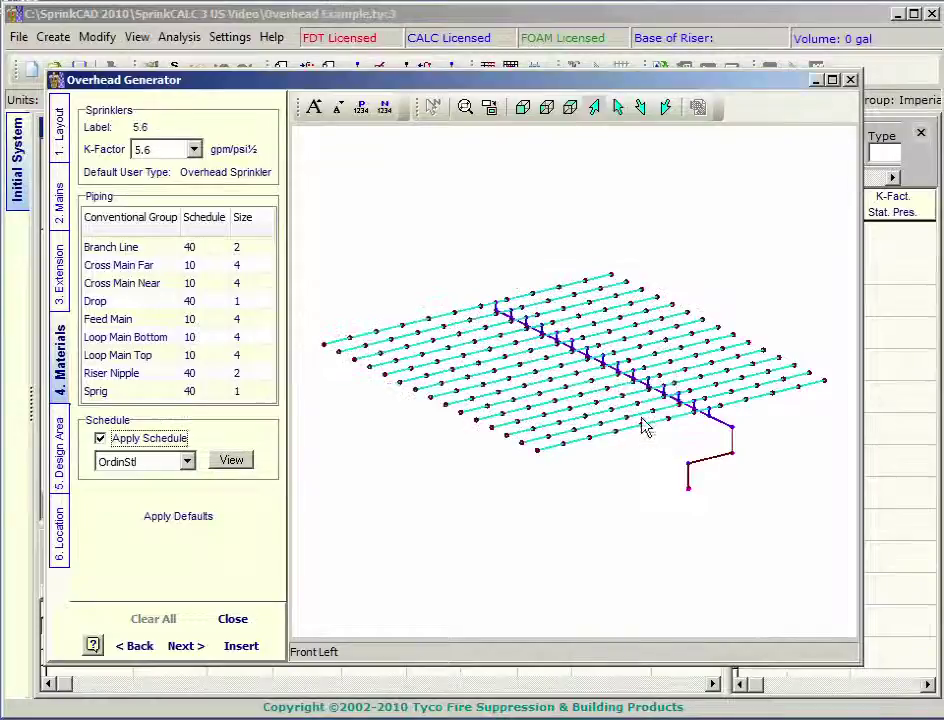
- Find the 1500 ft² design area in the near field automatically and add it to the design area list
click(188, 647)
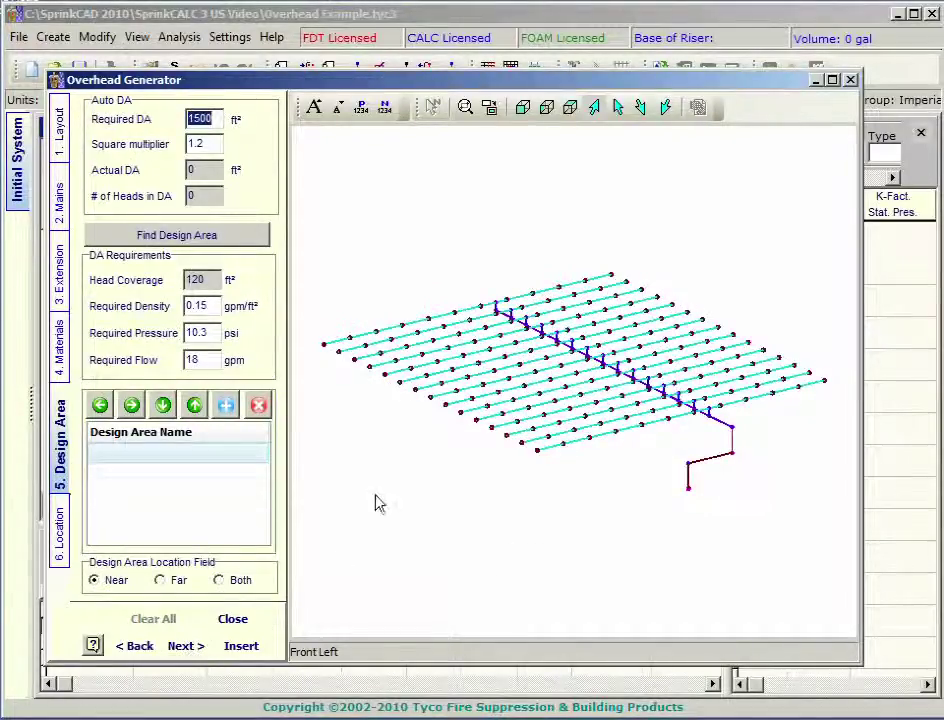
click(234, 239)
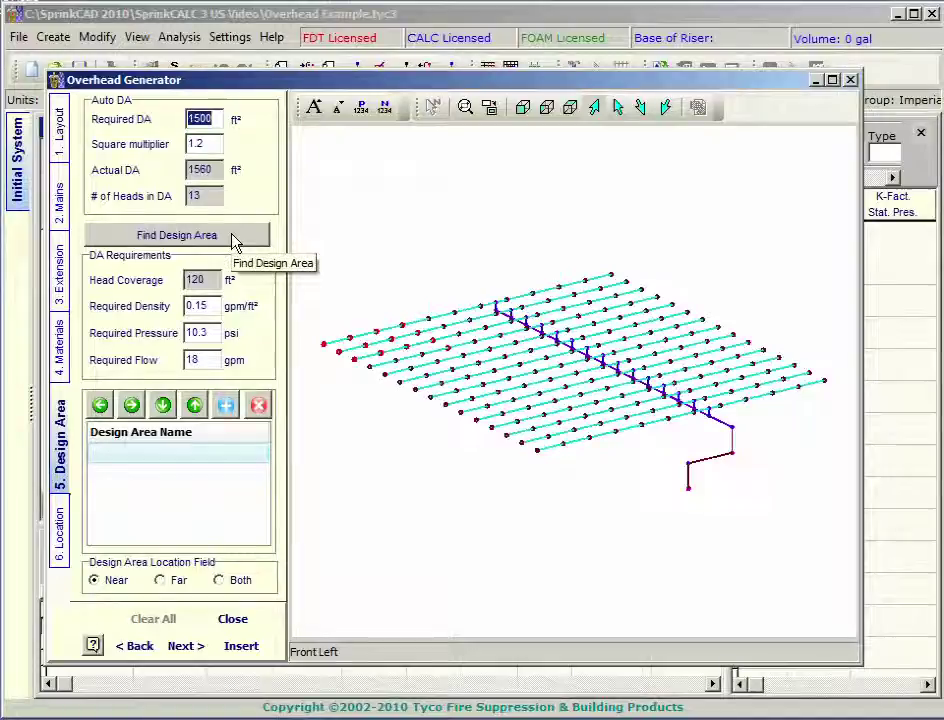
click(226, 406)
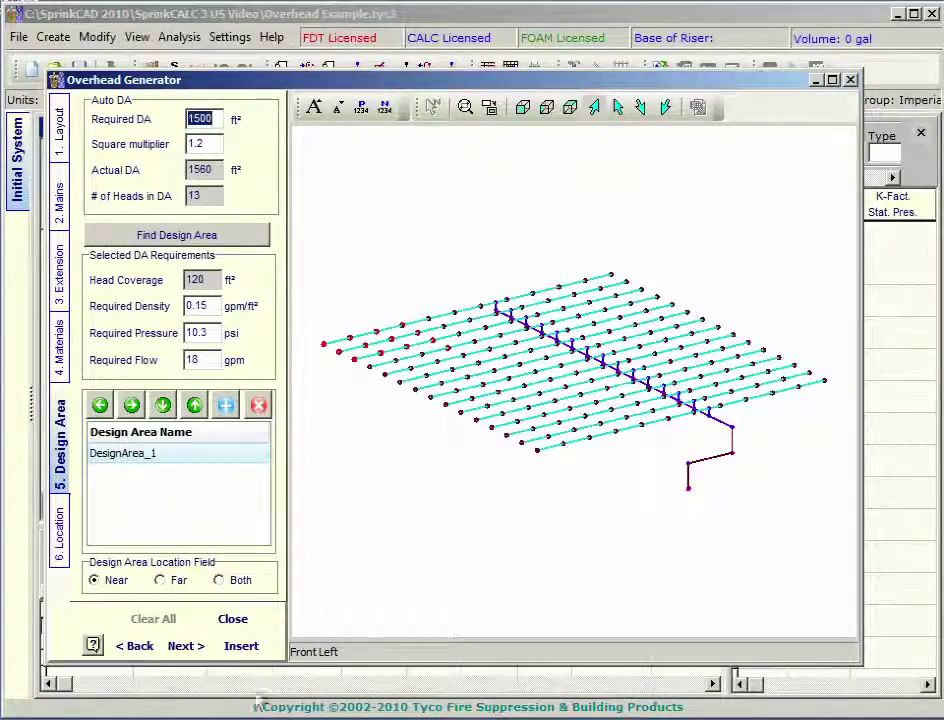
- Keep the default location with no shift or rotation and insert the generated system into the project
click(186, 646)
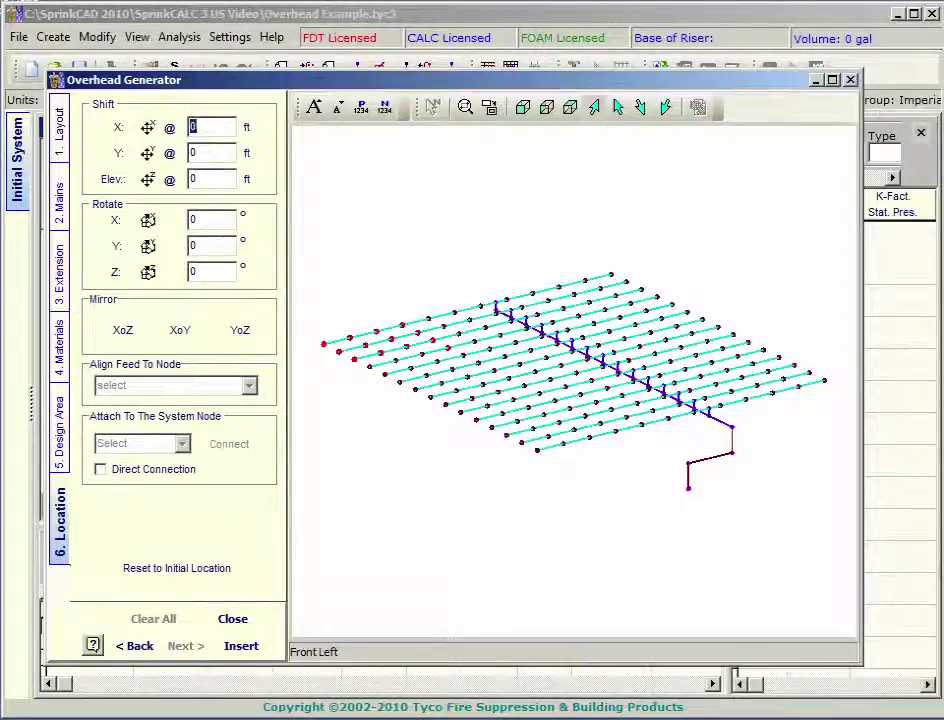
click(242, 650)
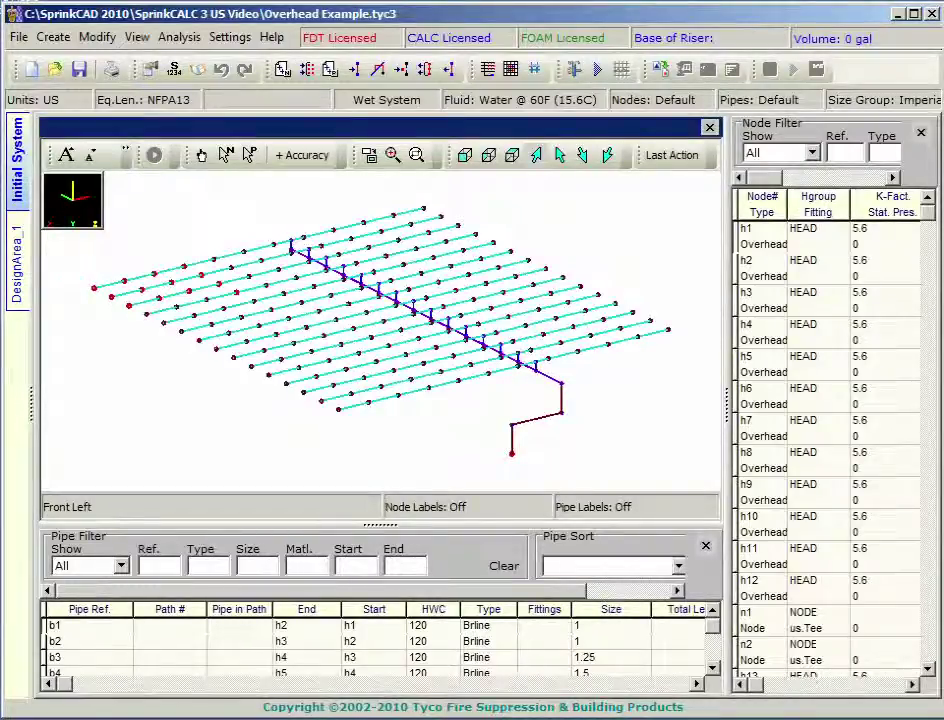
- Filter the node properties to all HEAD nodes and set their K-factor to 8
click(150, 69)
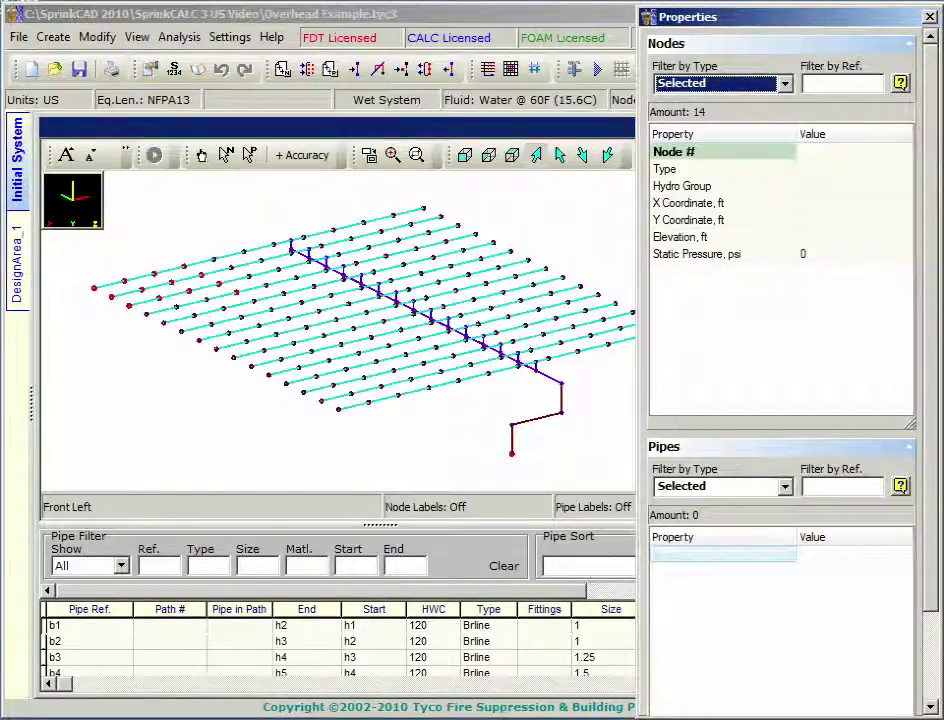
click(786, 84)
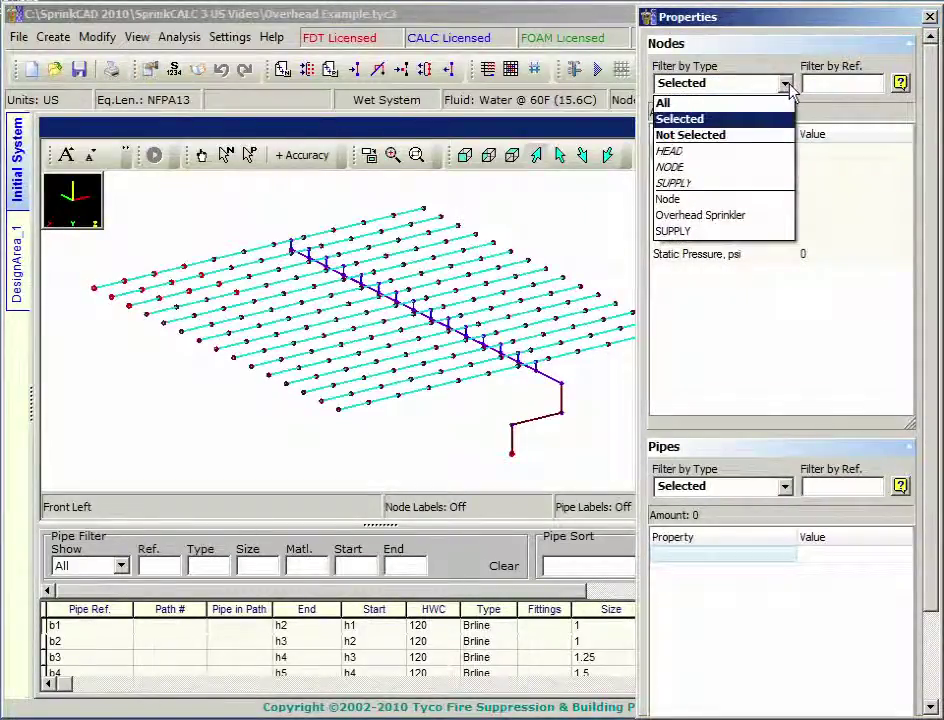
click(777, 152)
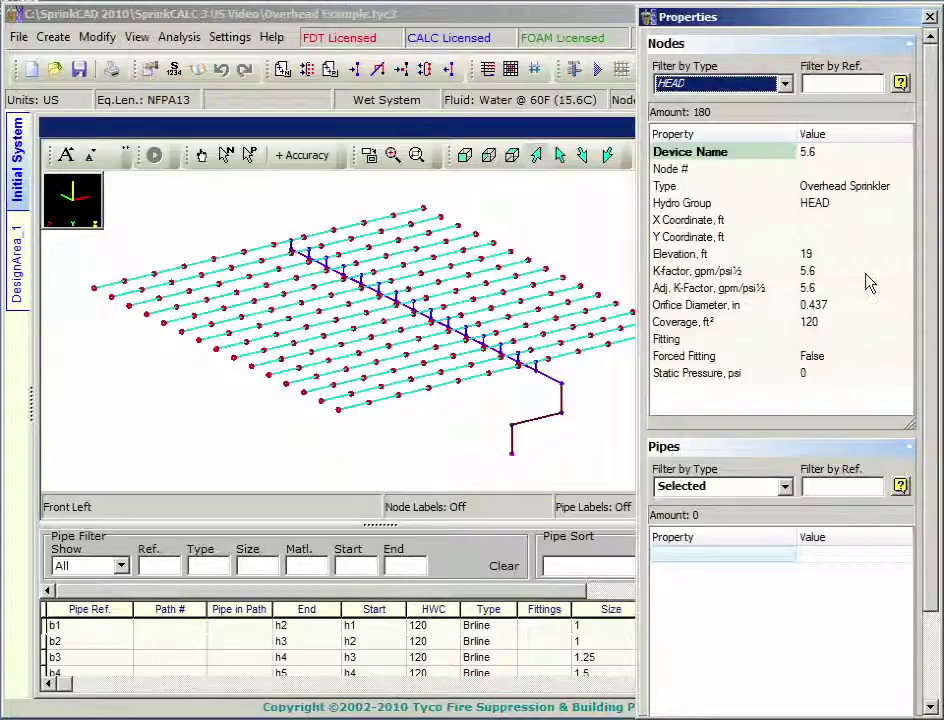
click(902, 270)
click(820, 428)
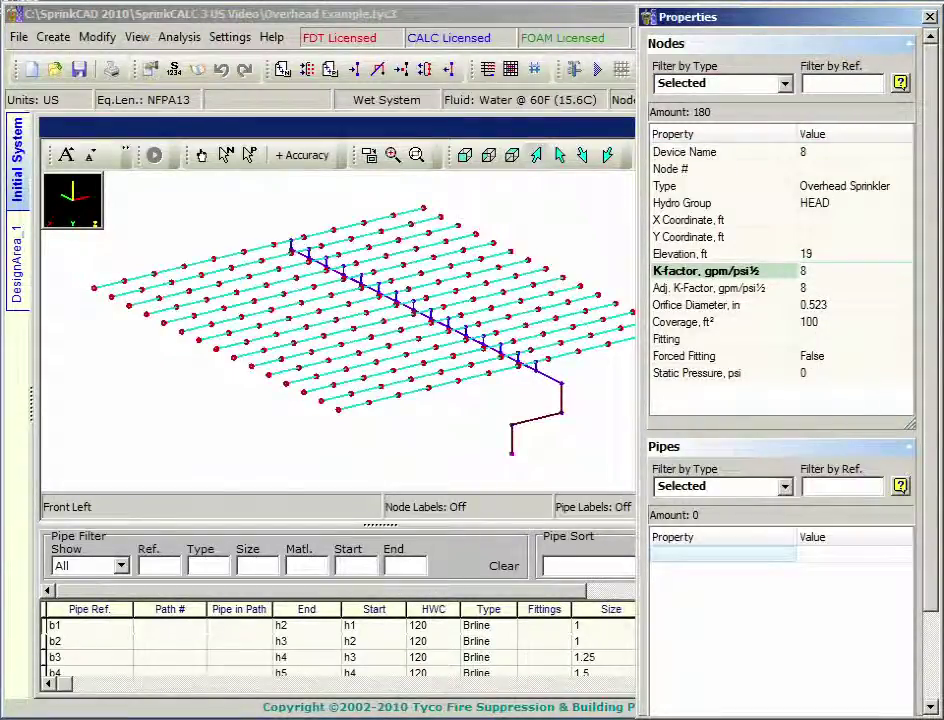
- Collapse the node properties, filter the pipes to the FeedMain type, and set their size to 6
click(672, 43)
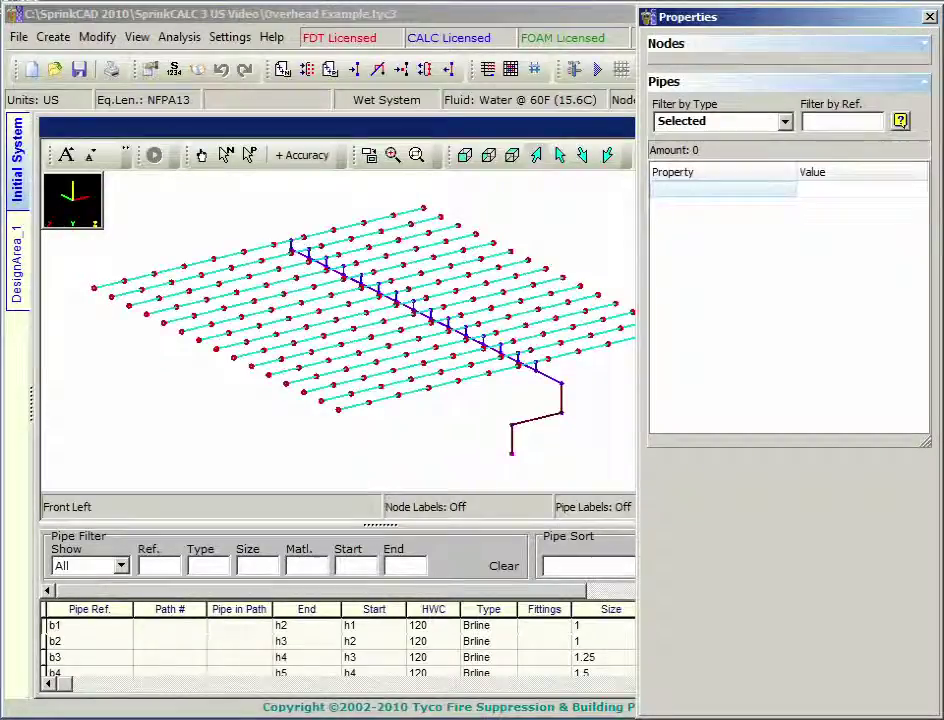
click(785, 122)
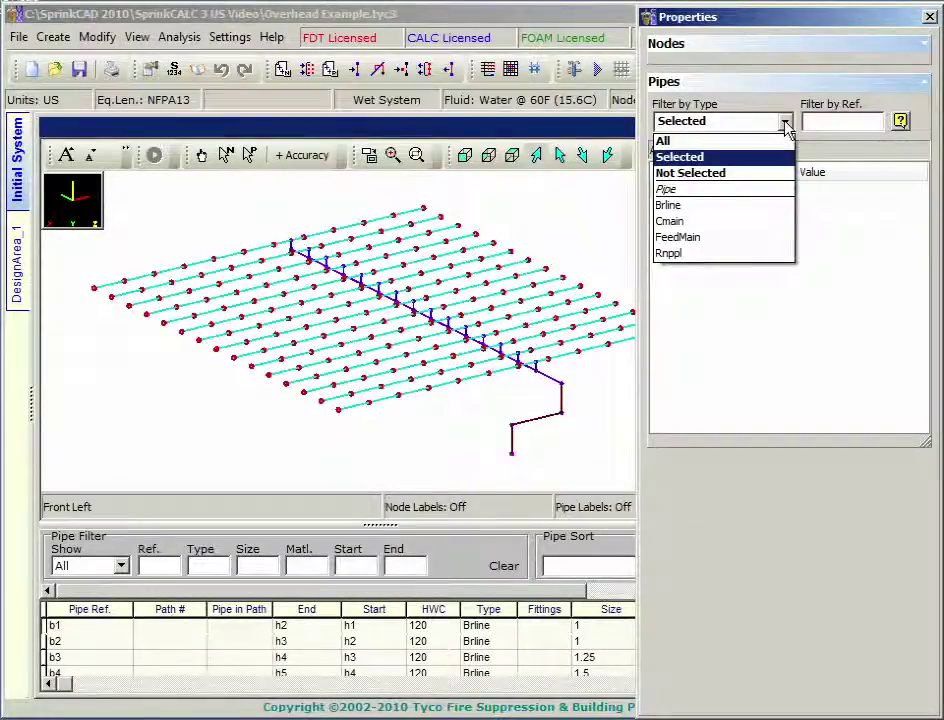
click(742, 238)
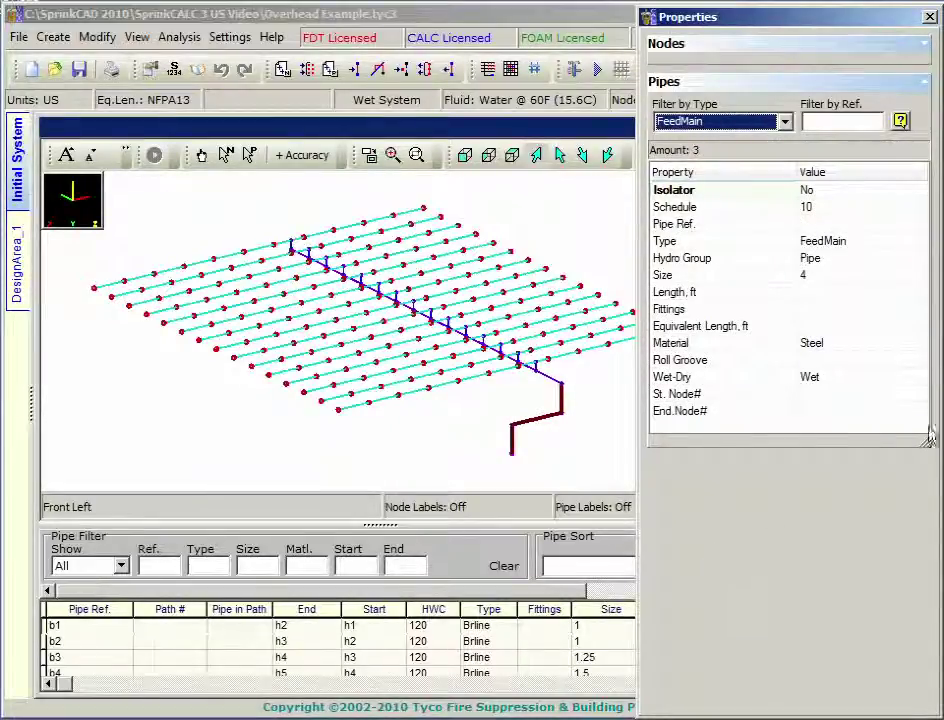
click(918, 274)
click(916, 276)
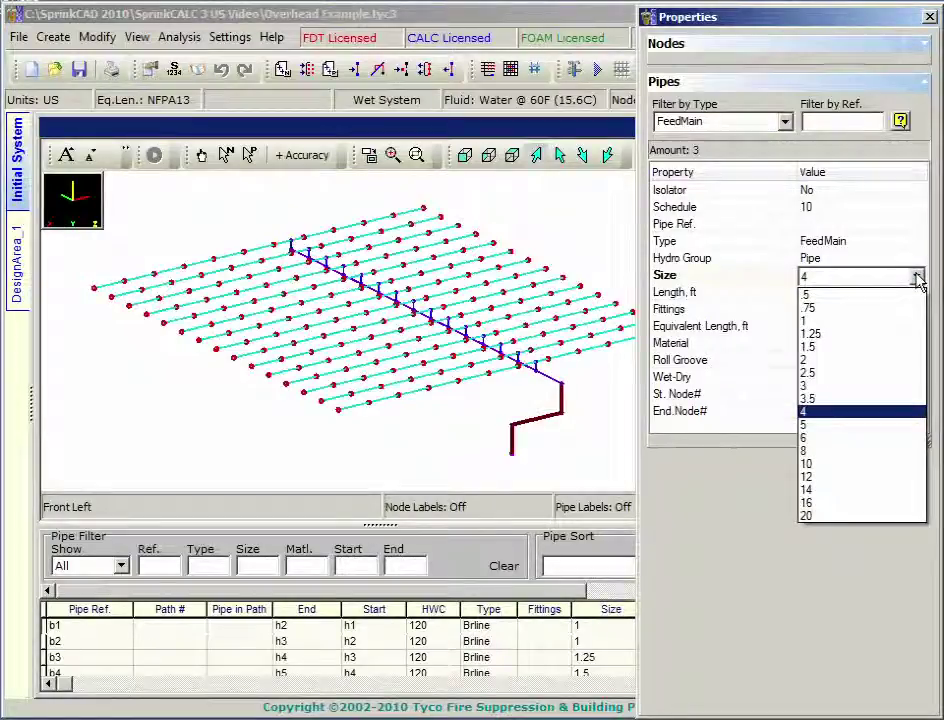
click(860, 438)
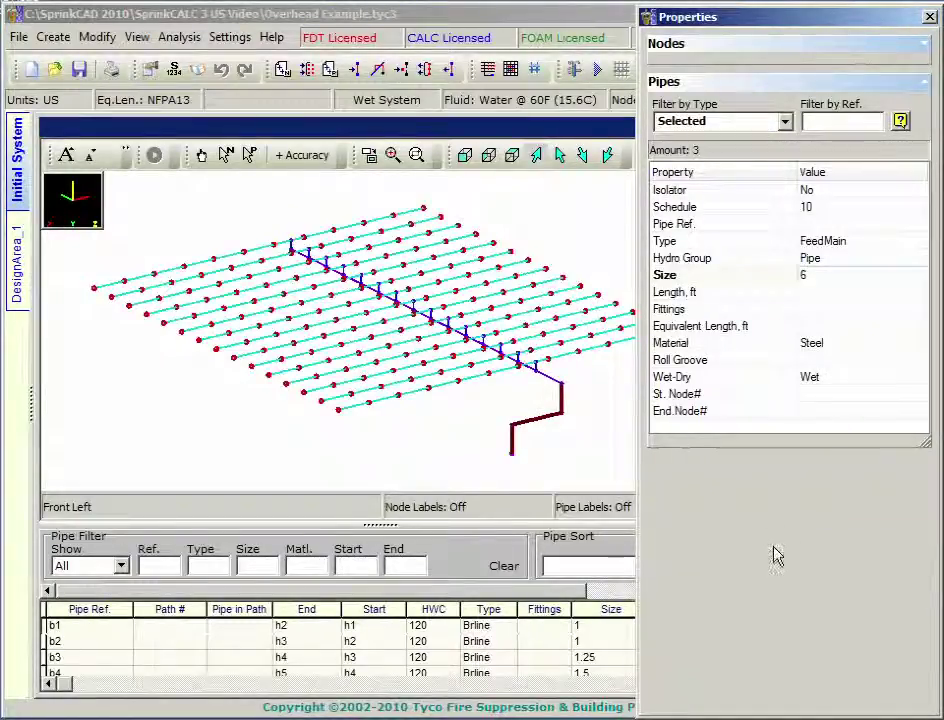
- Select the horizontal feed main pipe between the two vertical feed main pipes and change its type to Pump
click(249, 155)
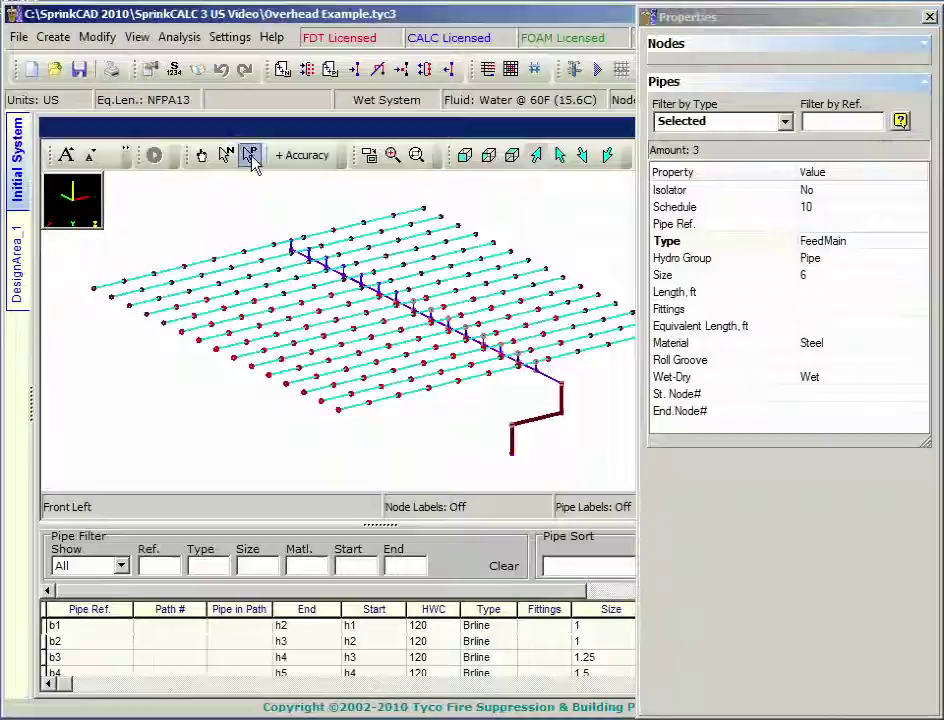
click(534, 417)
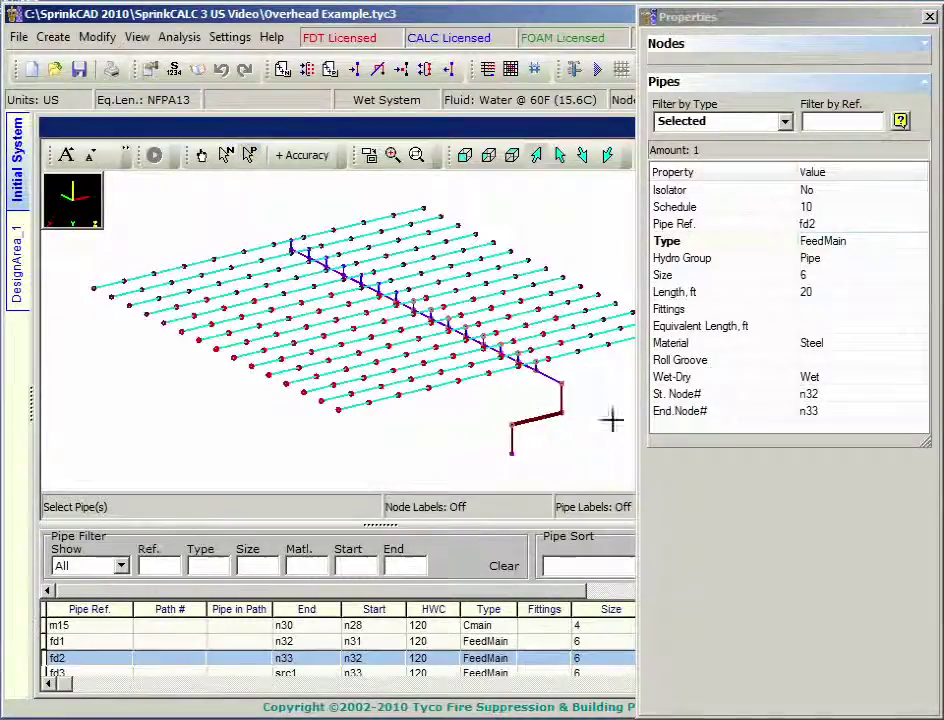
click(917, 255)
click(917, 244)
click(916, 242)
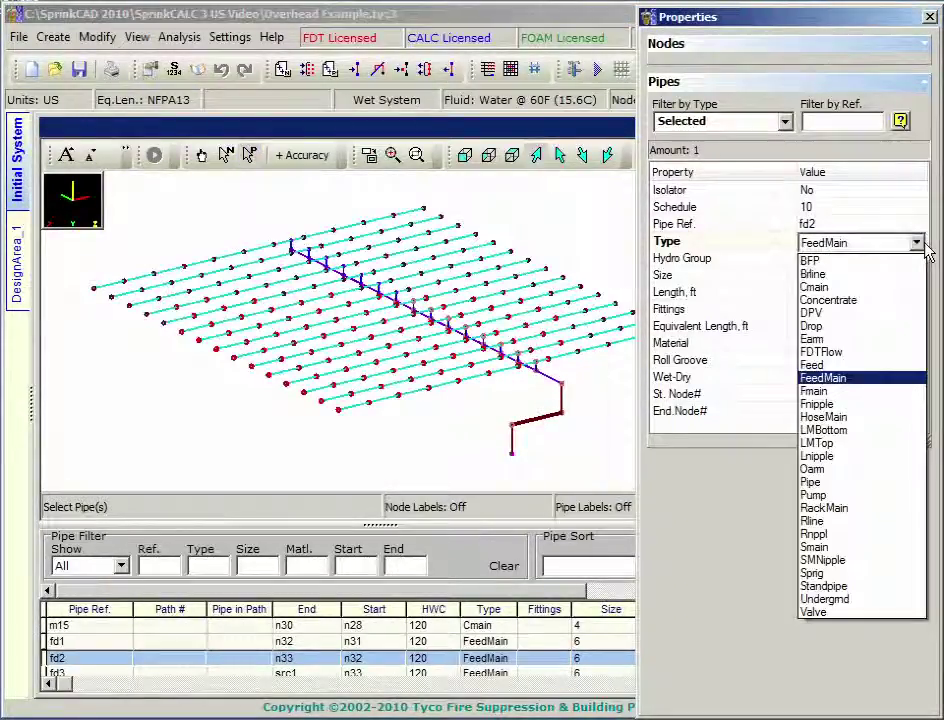
click(895, 496)
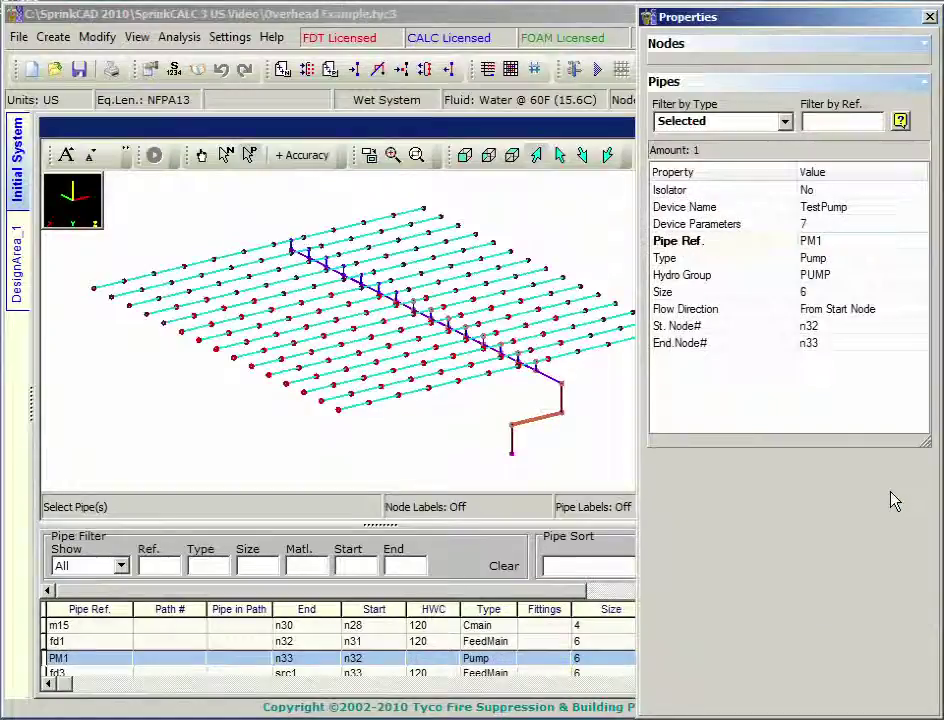
- Replace the pump's device parameters with the Gould Pump, size 6, from the device database and accept them
click(917, 225)
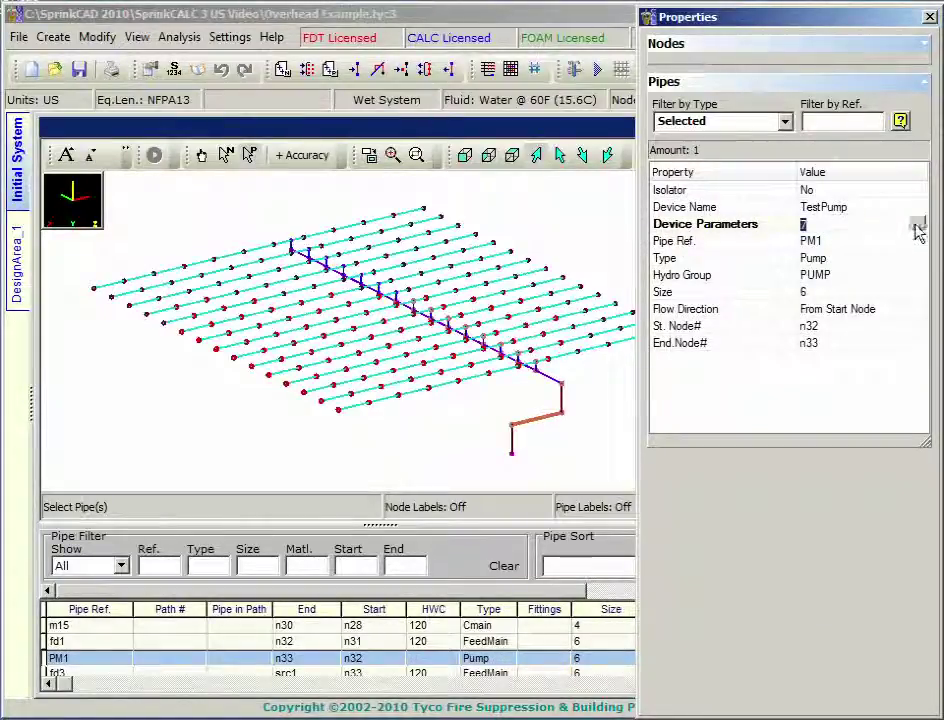
click(918, 225)
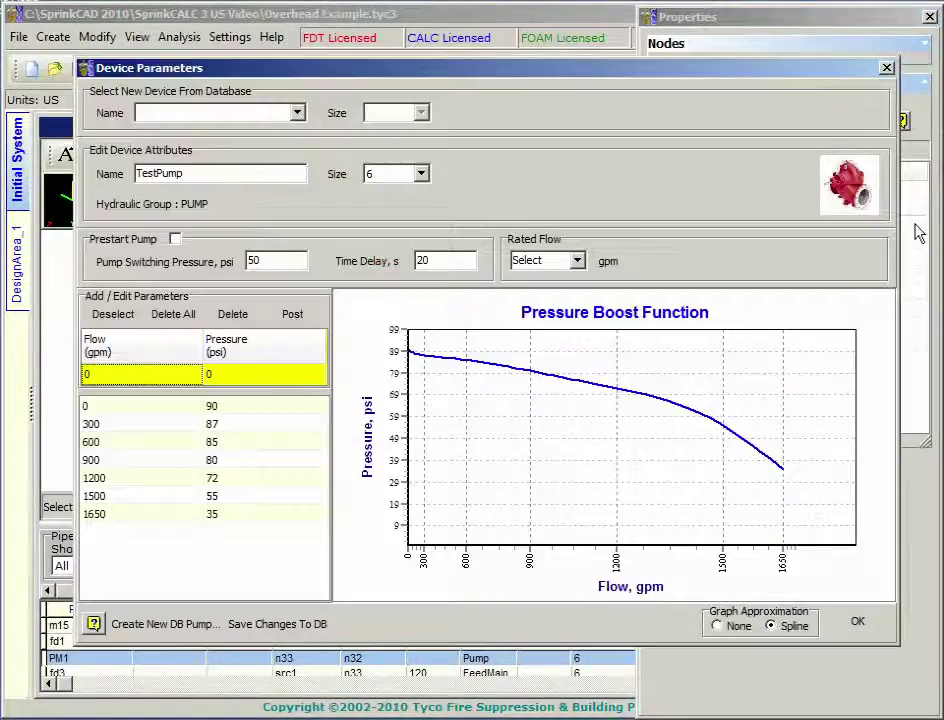
click(297, 112)
click(295, 132)
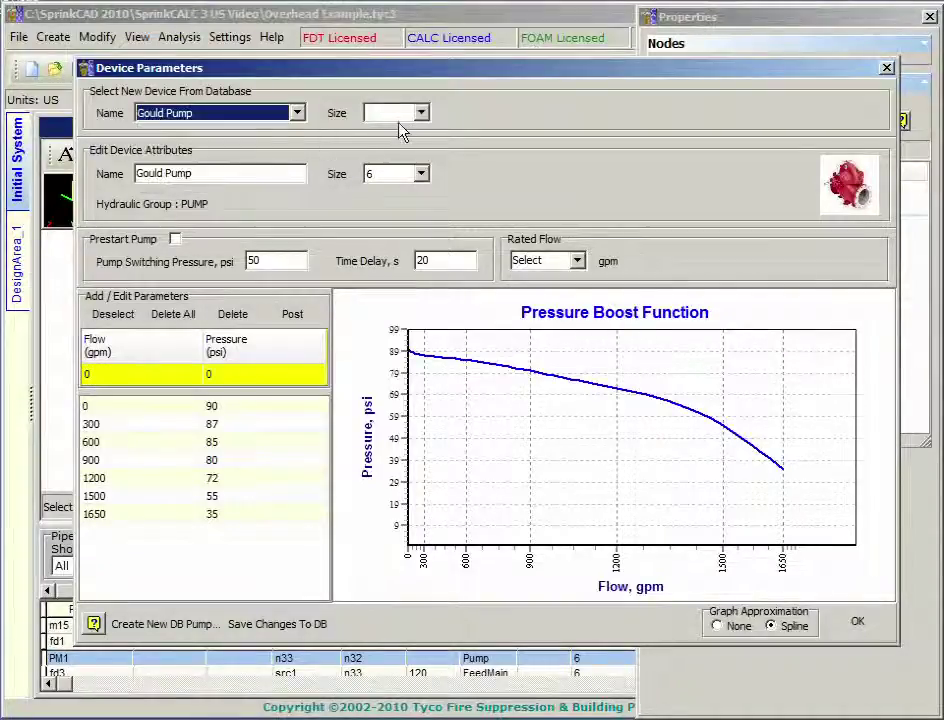
click(421, 113)
click(414, 132)
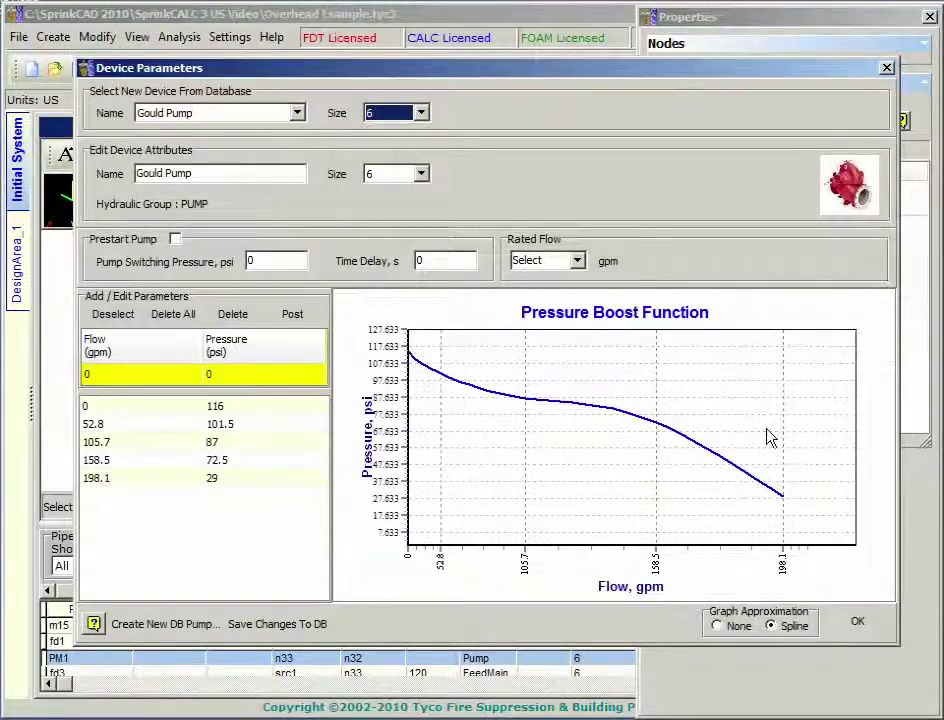
click(859, 624)
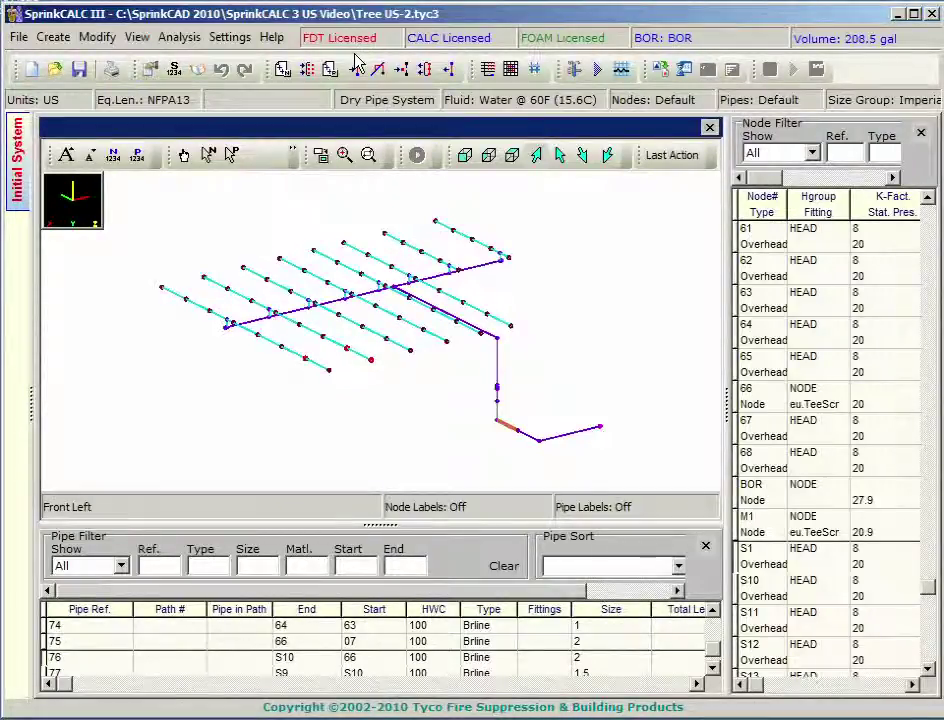
- In top view, select the four heads at the lower-left corner of the tree system and create a new headset from them
click(512, 156)
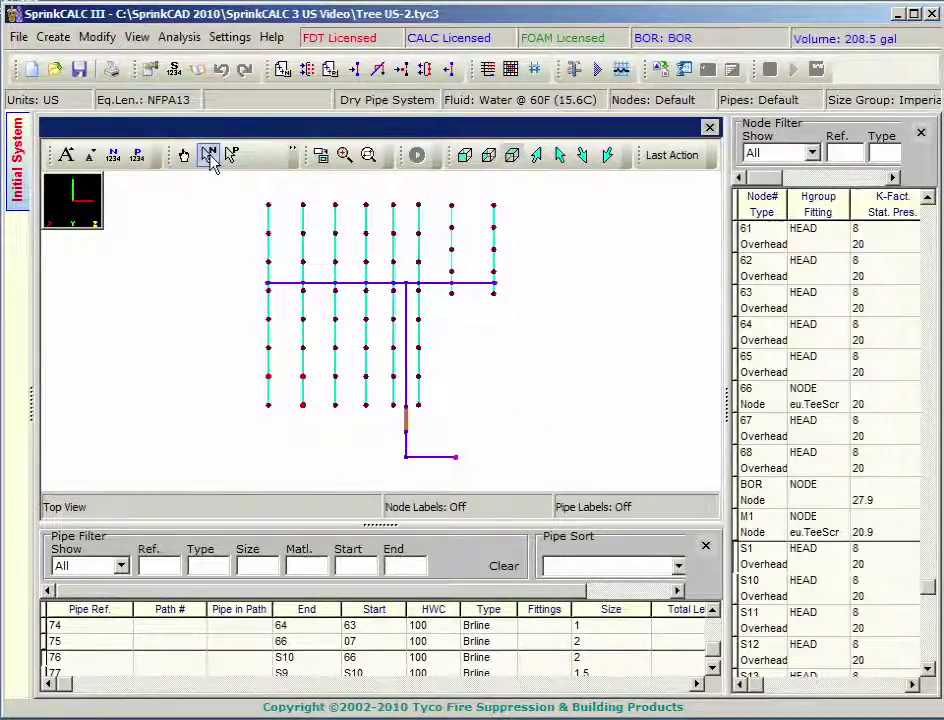
click(210, 157)
drag(317, 360, 245, 433)
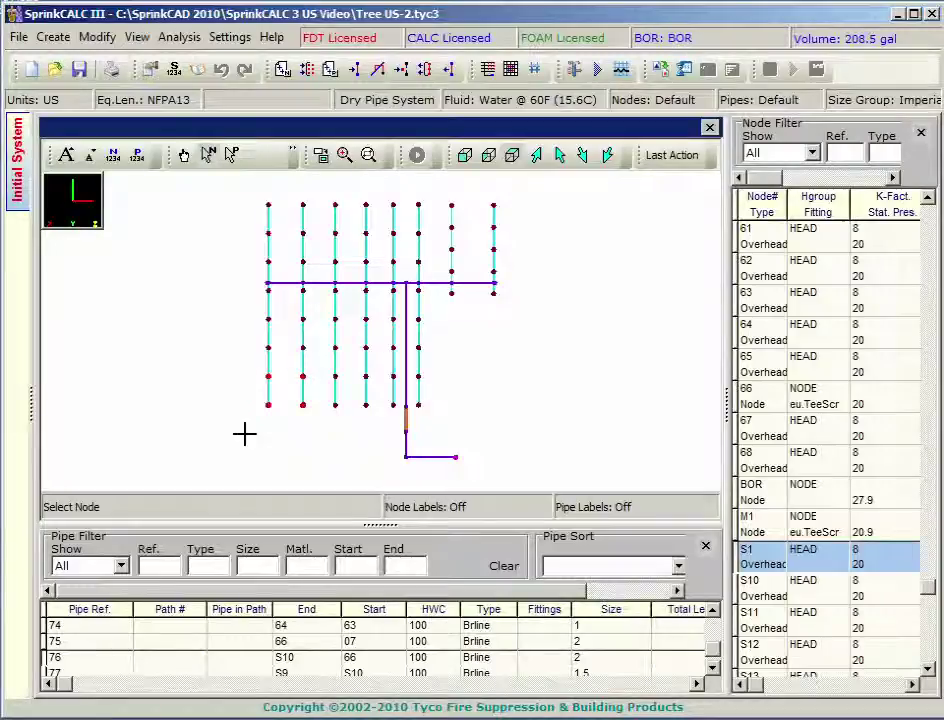
click(56, 38)
click(118, 187)
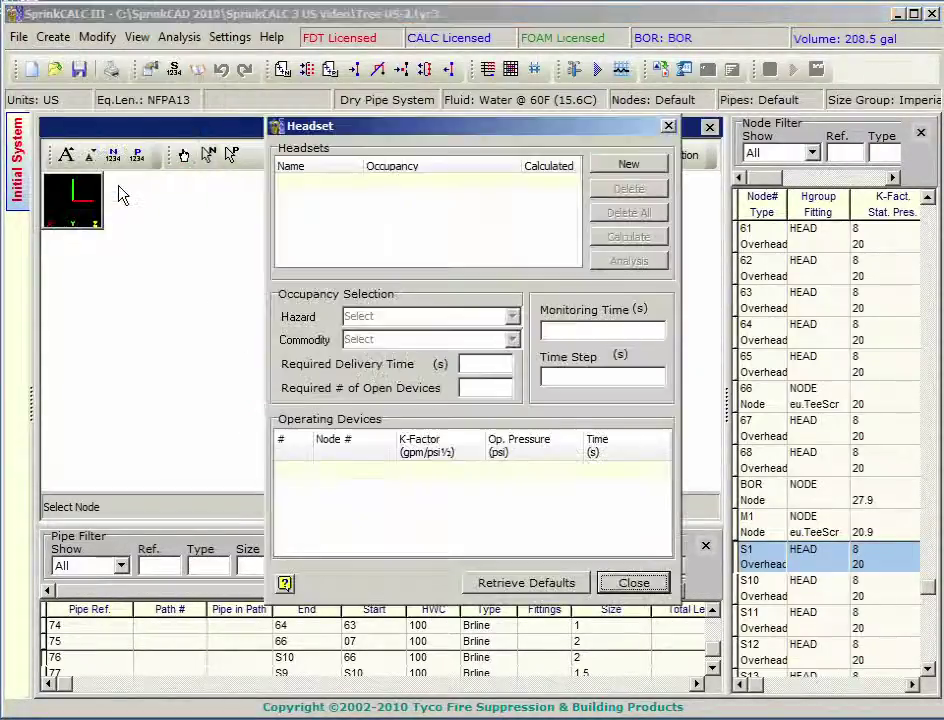
click(628, 165)
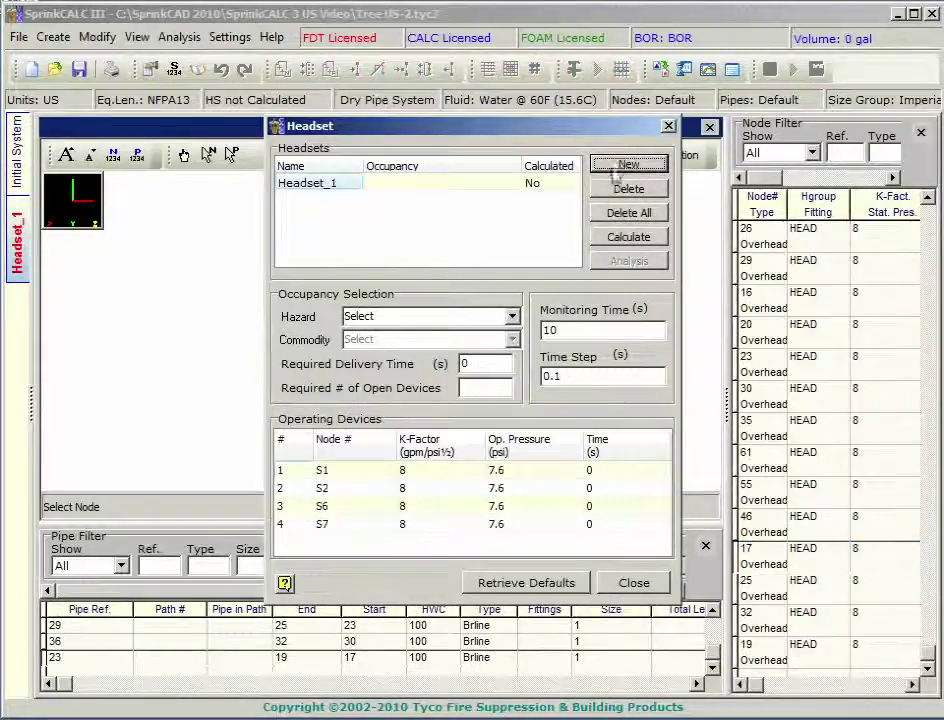
- Set the headset's occupancy to the Commercial hazard with the Ordinary1 commodity
click(511, 317)
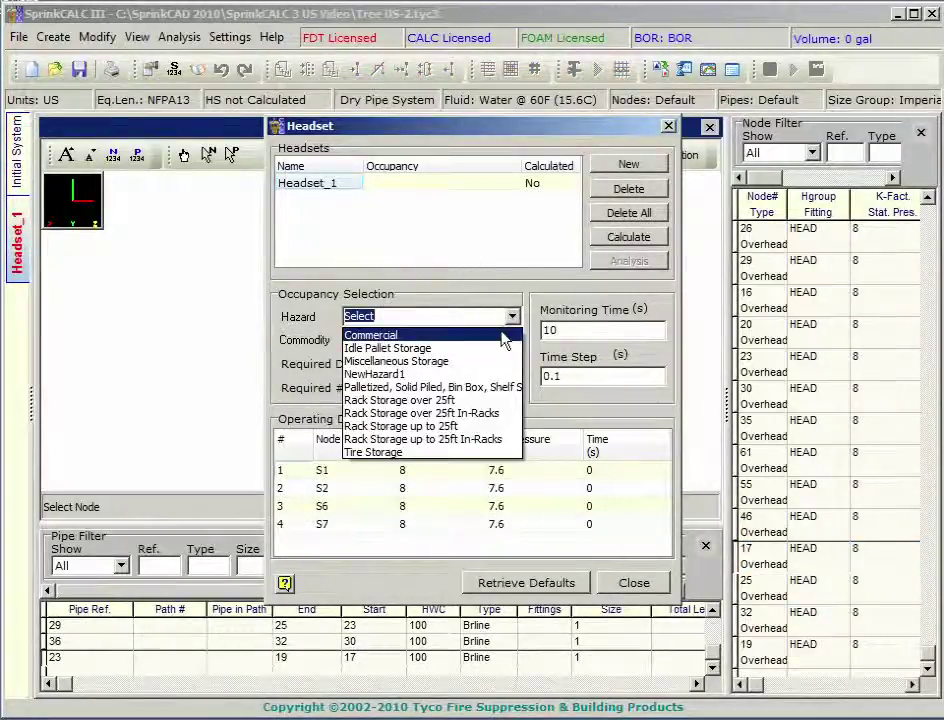
click(505, 336)
click(511, 340)
click(468, 392)
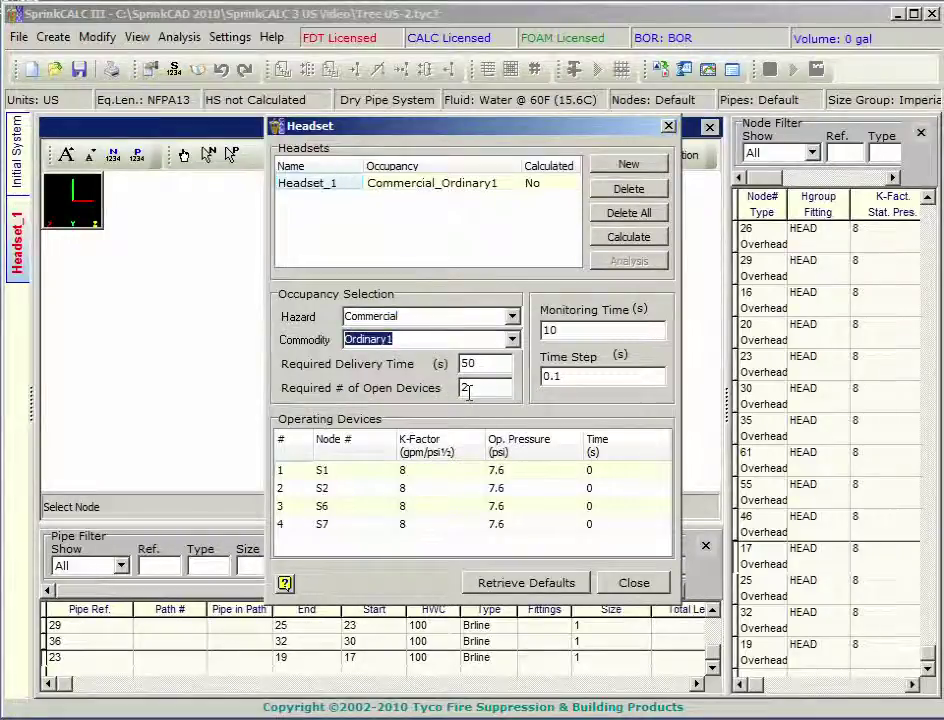
- Set the operating pressure of all four operating devices, S1, S2, S6 and S7, to 15 psi
click(519, 469)
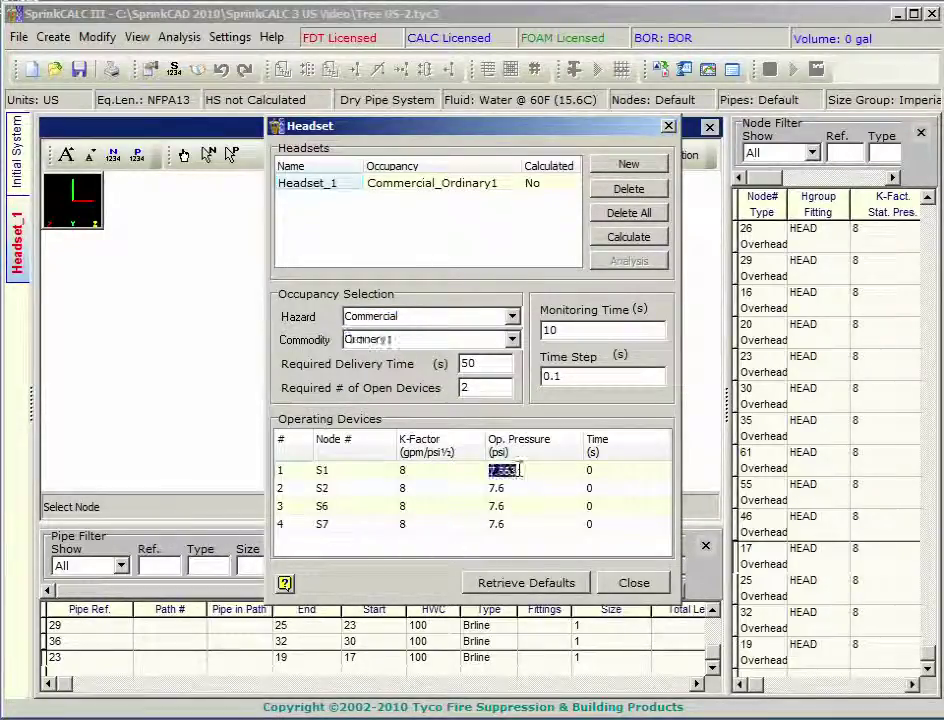
text(15)
click(509, 492)
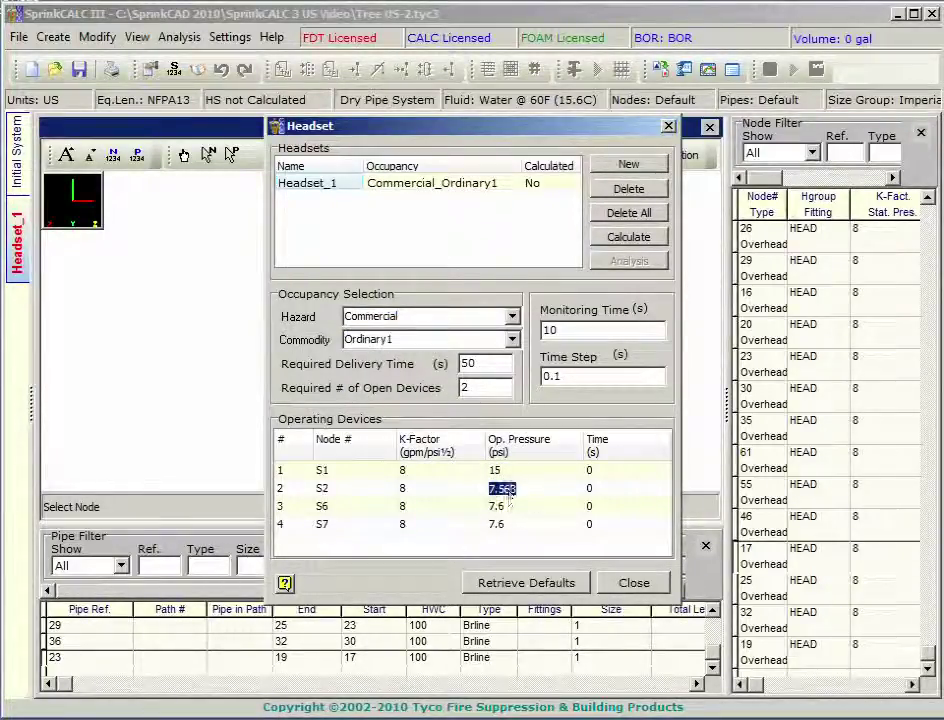
text(15)
click(510, 506)
text(1)
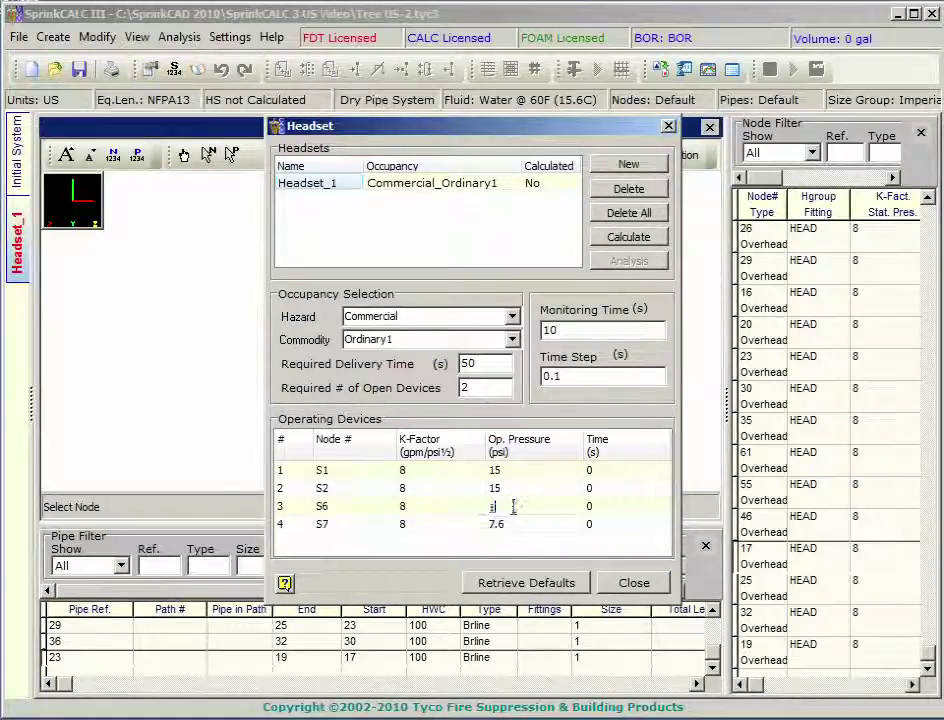
text(5)
click(510, 524)
text(15)
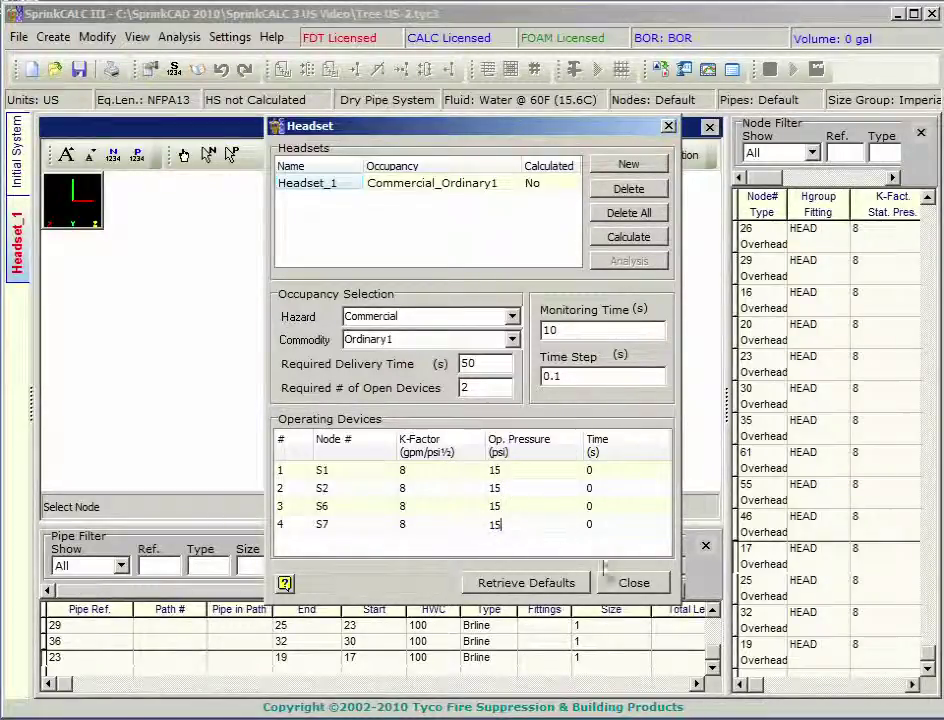
- Open the headset's time calculations and keep Water @ 60F (15.6C) as the fluid and Air as the gas
click(628, 237)
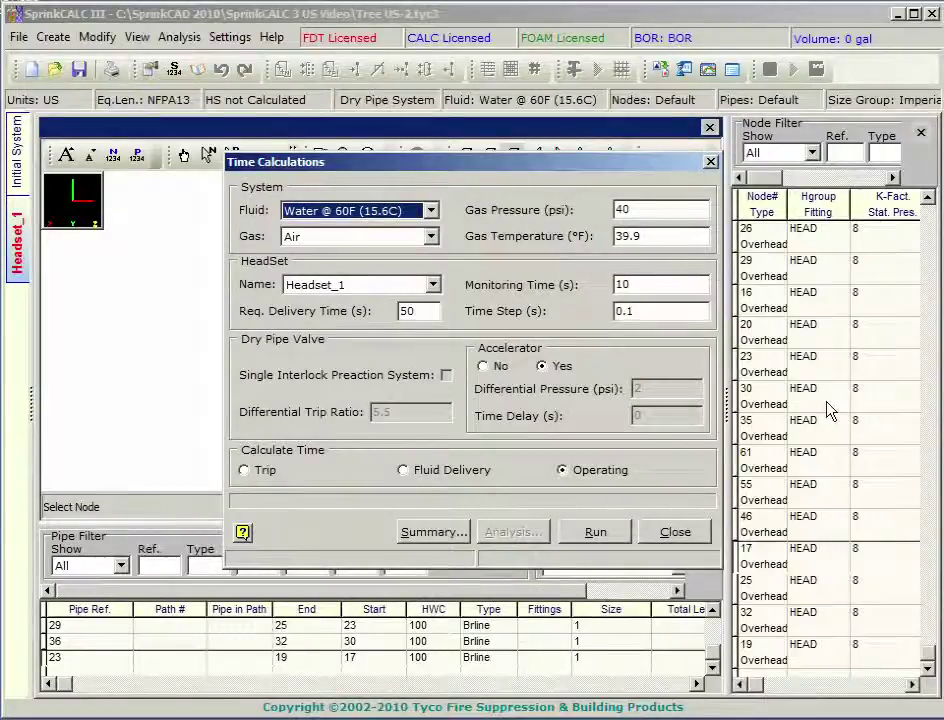
click(431, 210)
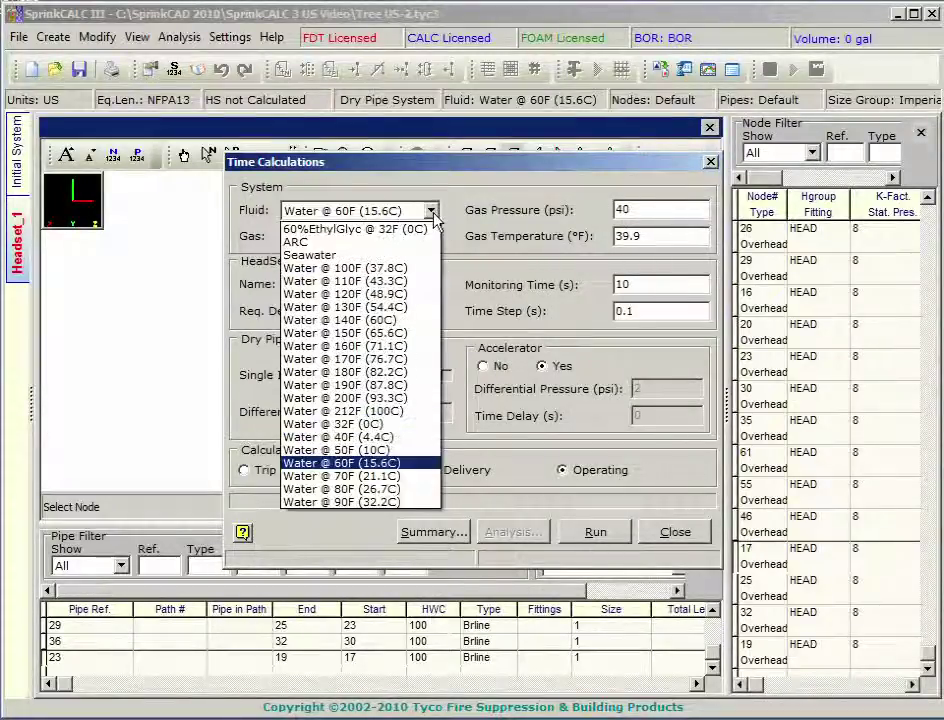
click(416, 462)
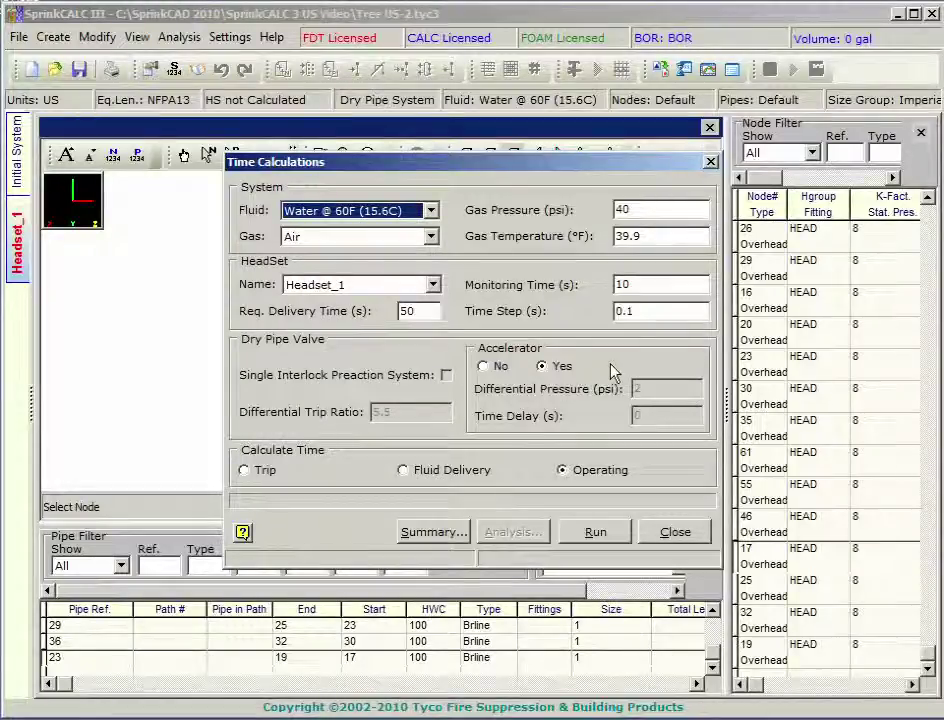
click(432, 237)
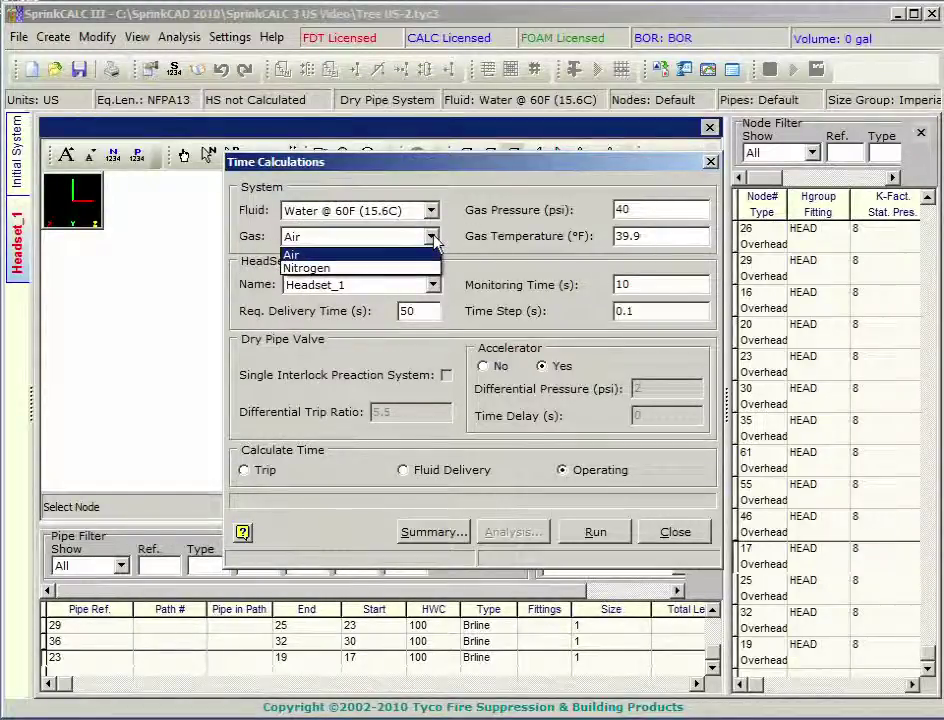
click(430, 255)
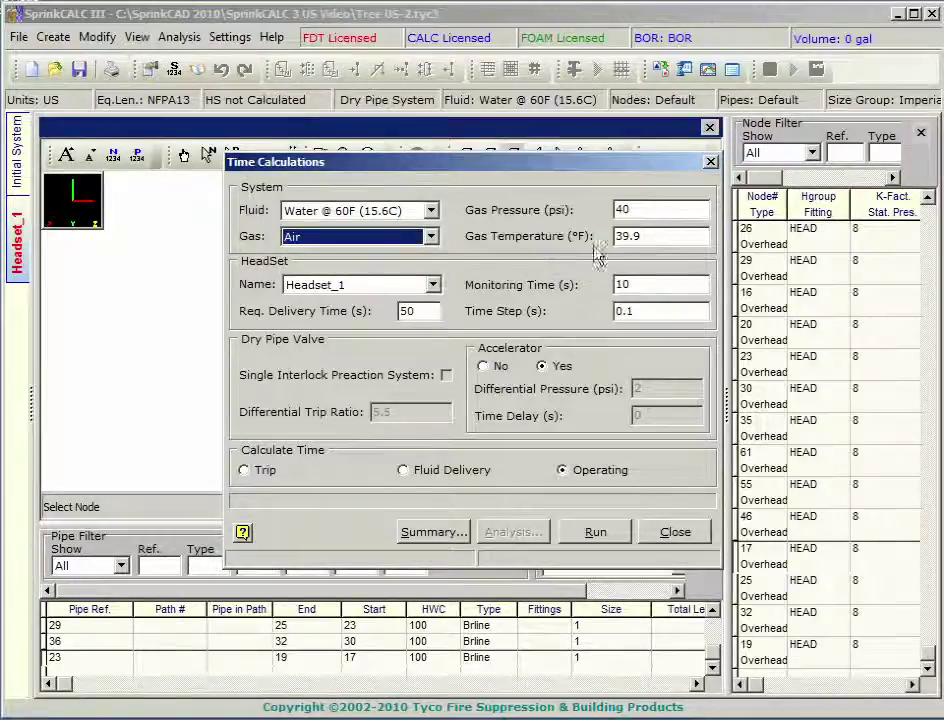
click(652, 209)
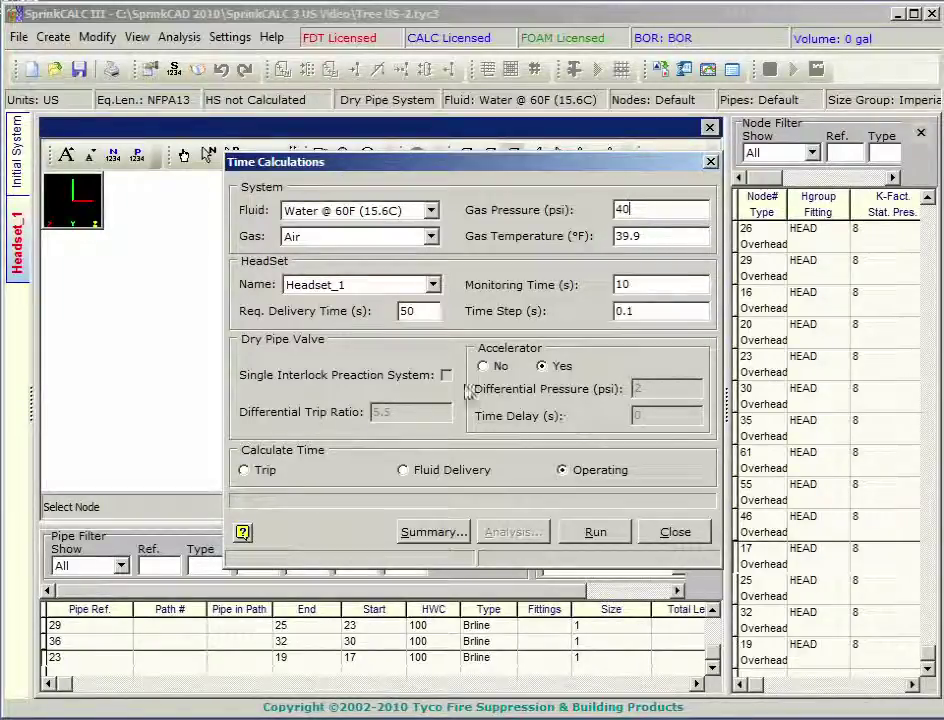
click(418, 310)
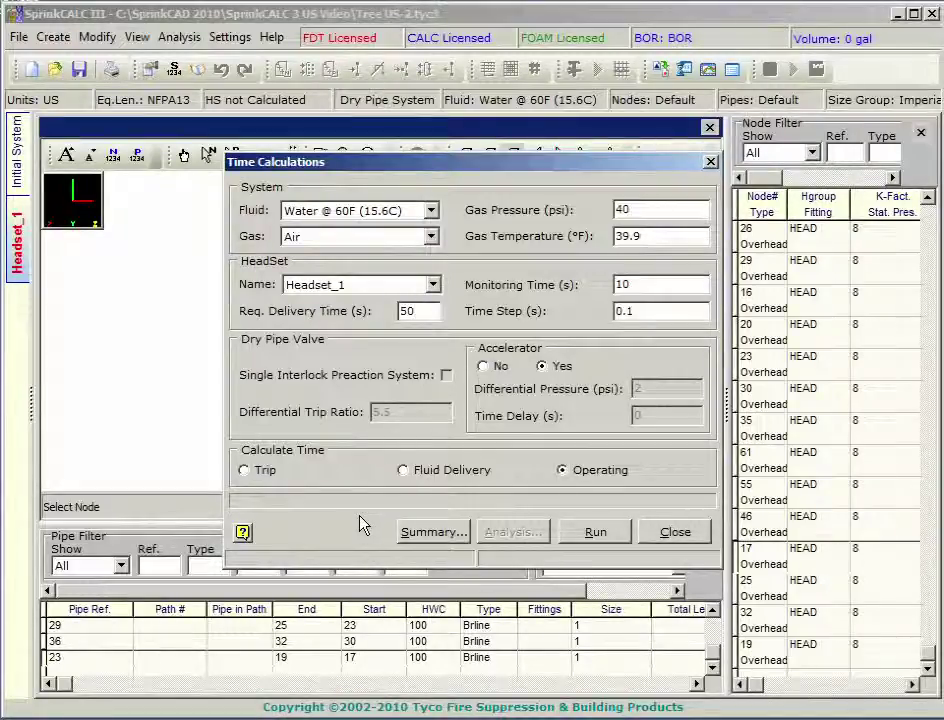
click(613, 524)
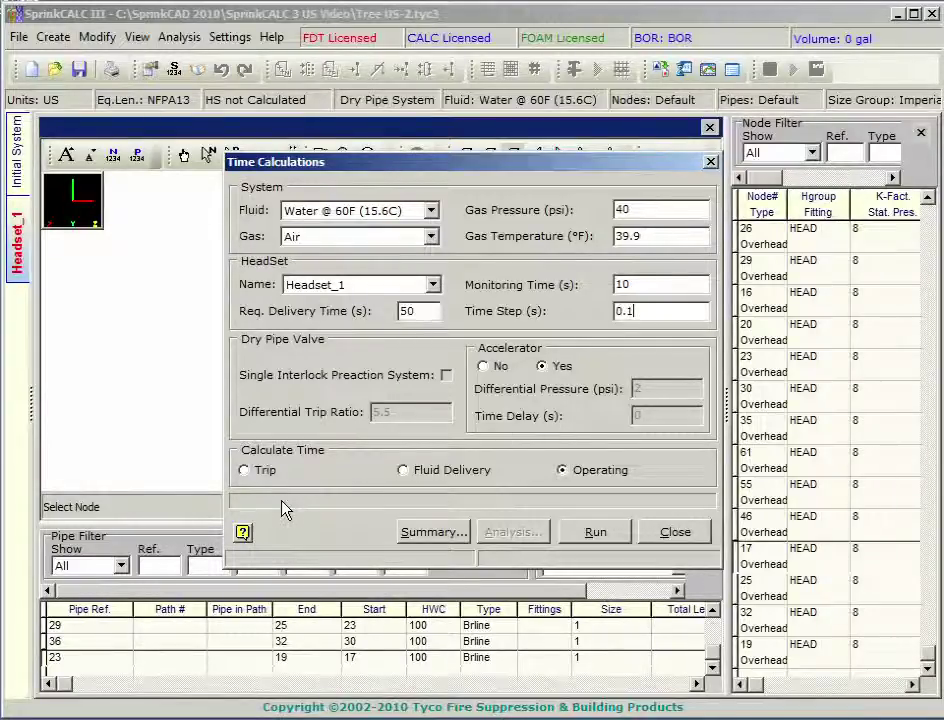
- Go through the Trip and Fluid Delivery time options, return to Operating, and run the time calculation
click(259, 474)
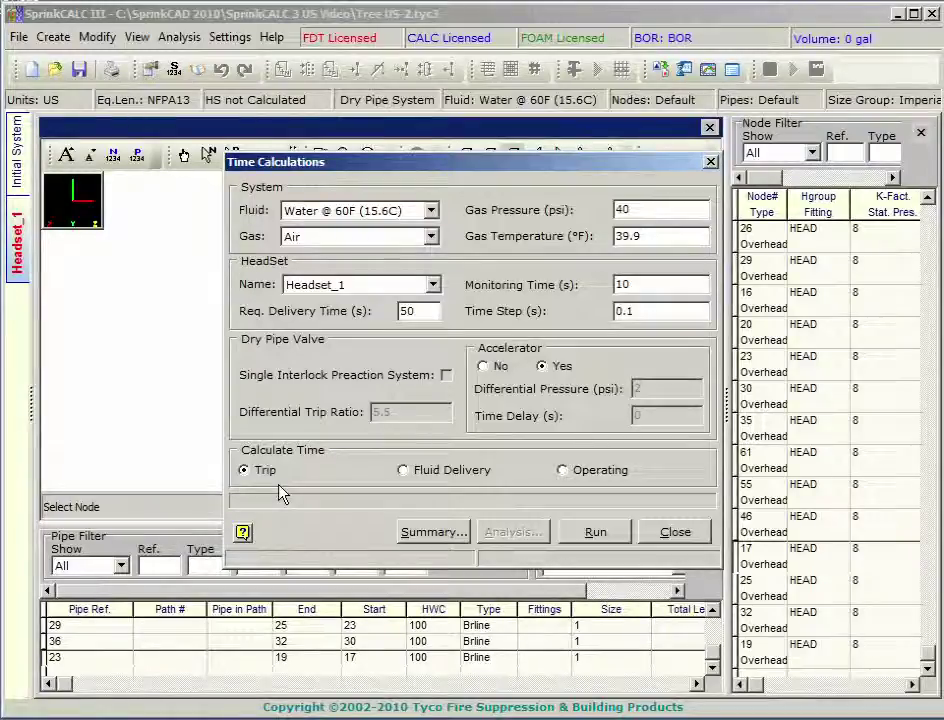
click(428, 476)
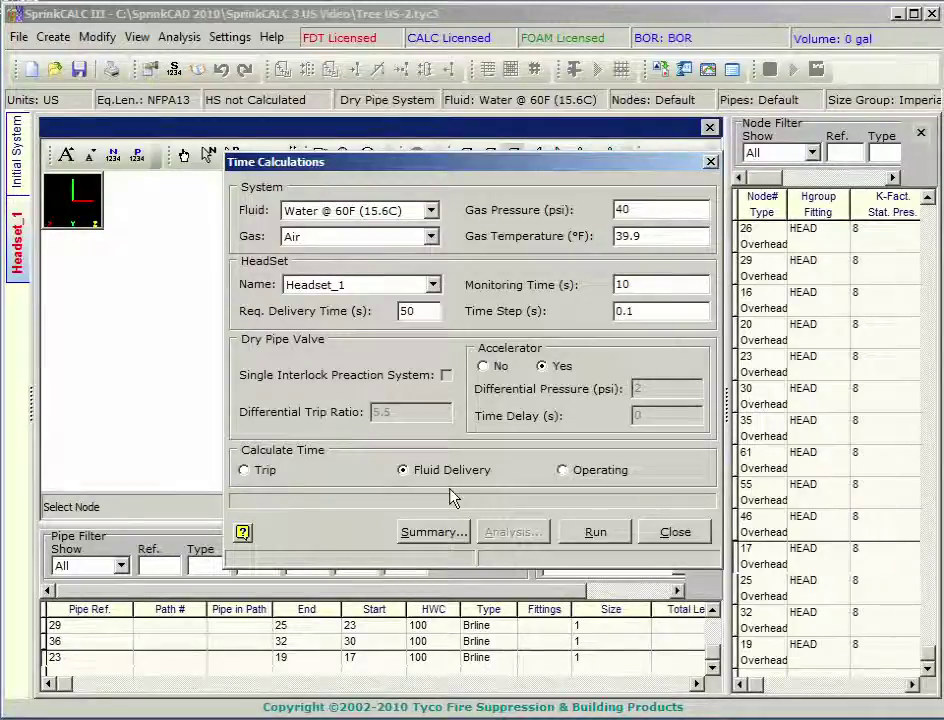
click(586, 471)
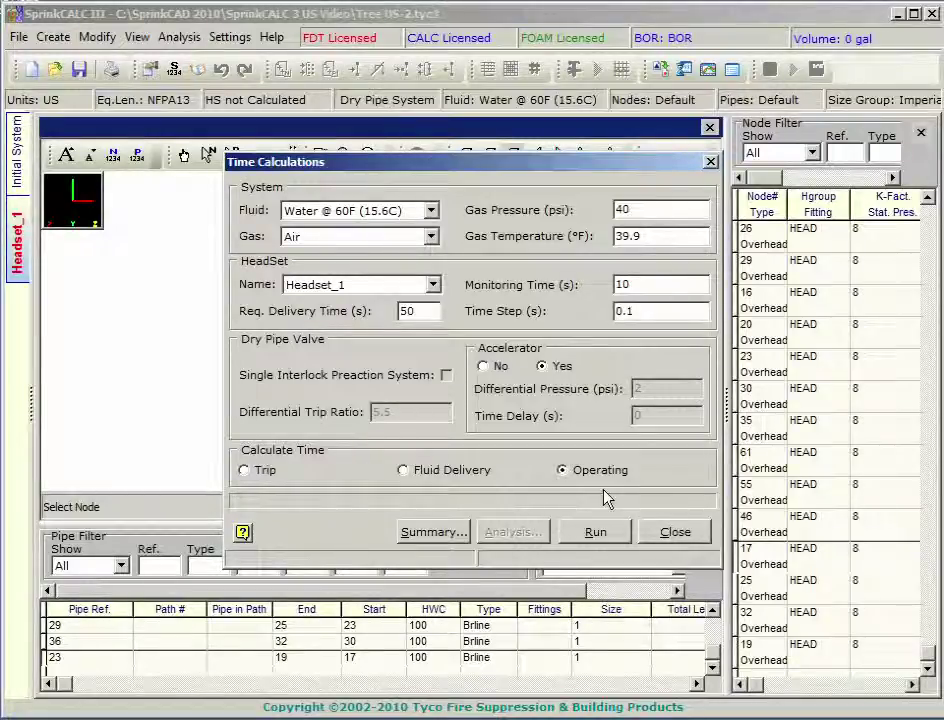
click(588, 540)
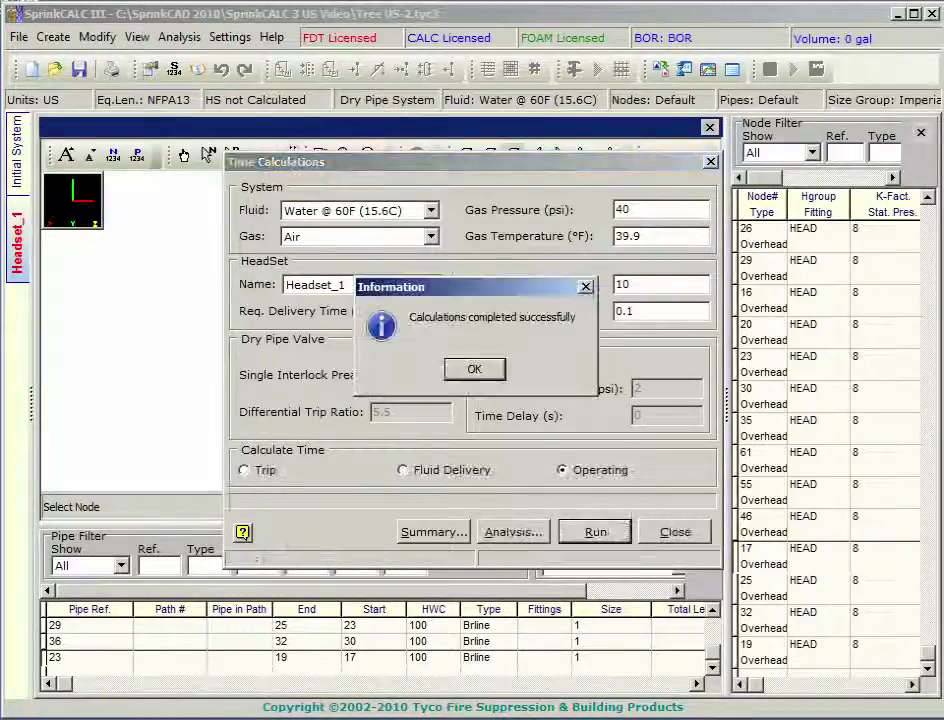
click(486, 374)
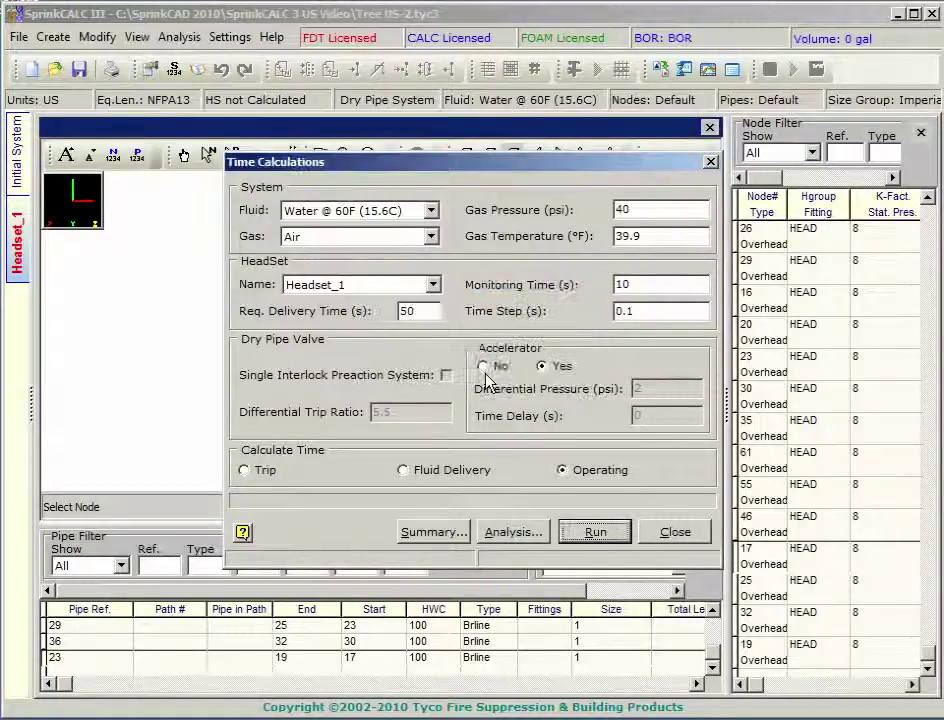
- View the calculation summary and the headset's pressure and flow graphs, and open the graph curve settings
click(432, 536)
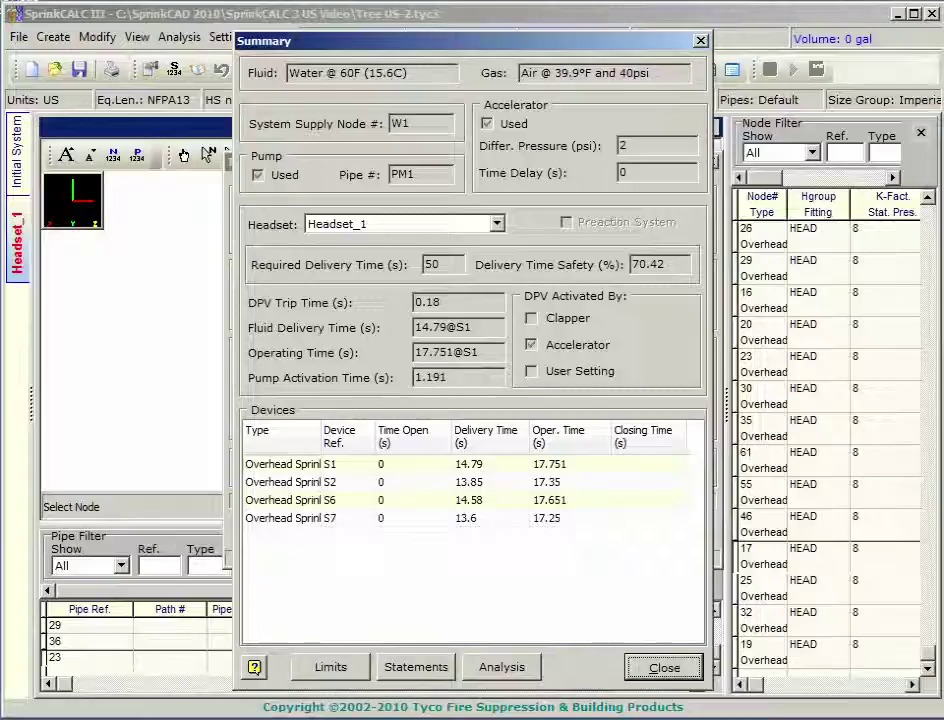
click(531, 670)
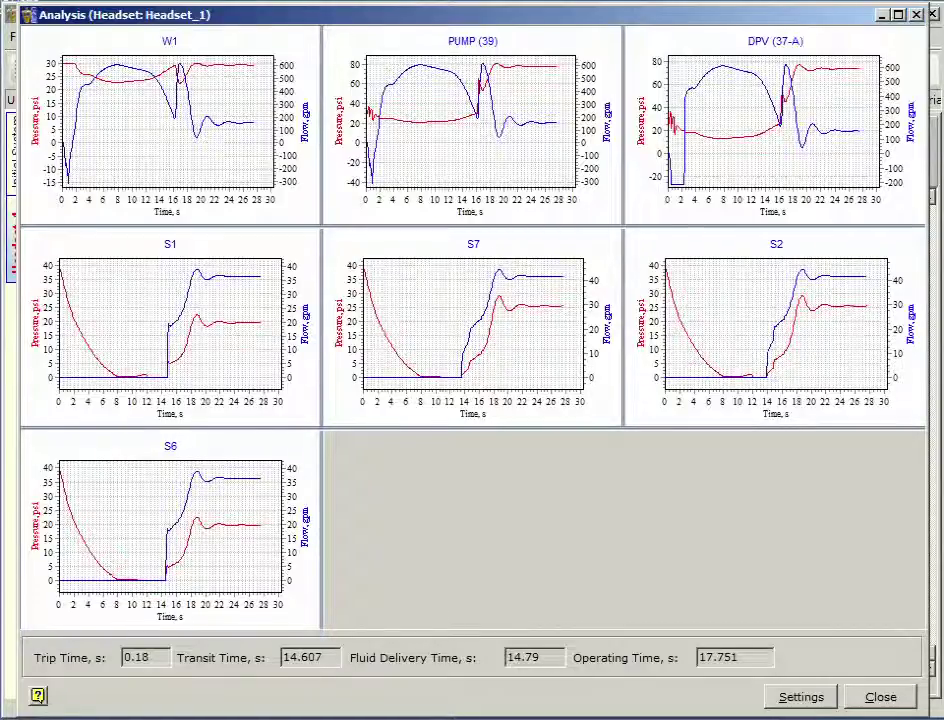
click(801, 697)
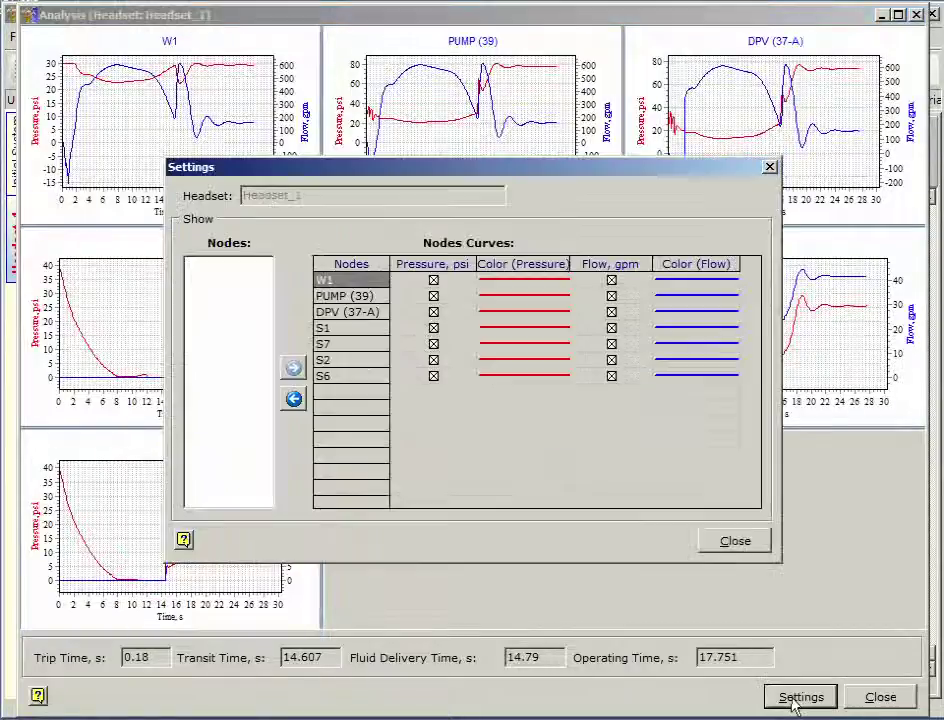
- Remove W1, PUMP (39), DPV (37-A), S7, S2 and S6 from the node curves so only S1 is graphed, and close the settings
click(294, 400)
click(295, 401)
click(294, 400)
click(340, 297)
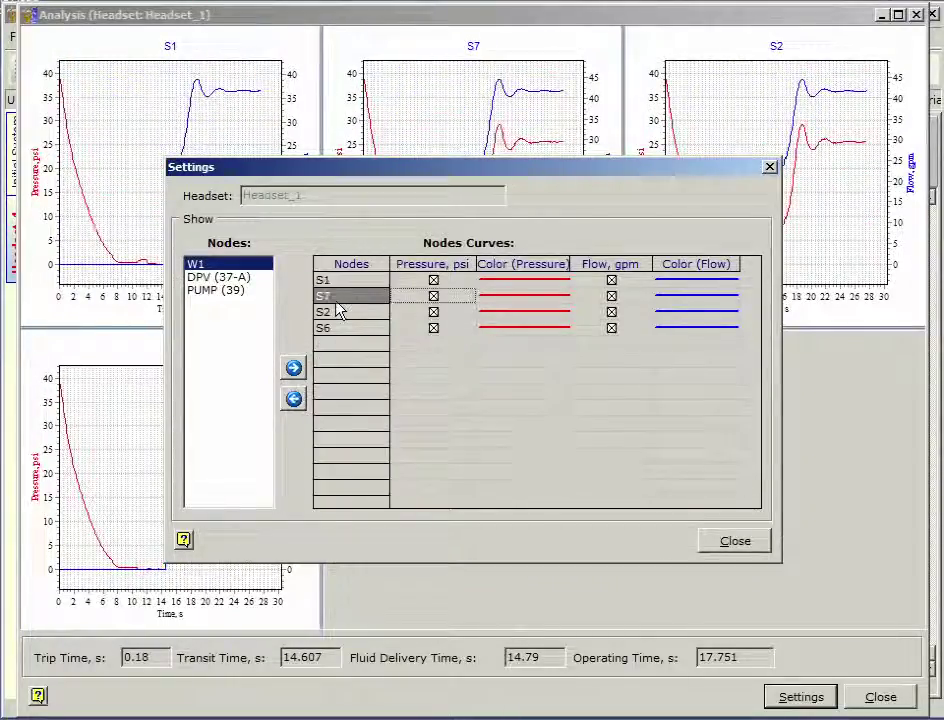
click(294, 400)
click(294, 400)
click(294, 400)
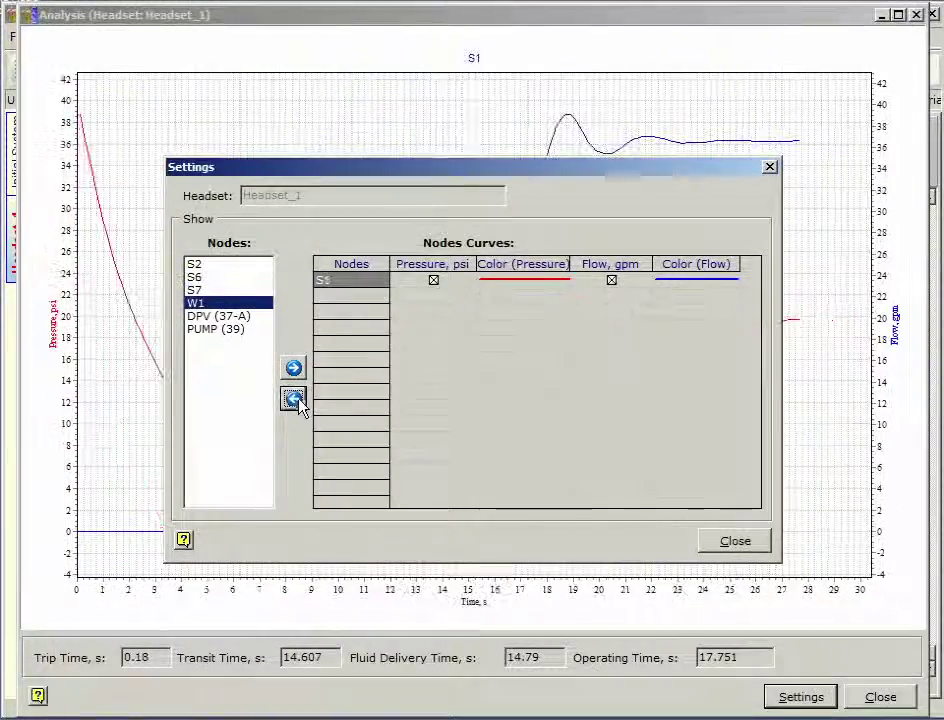
click(710, 545)
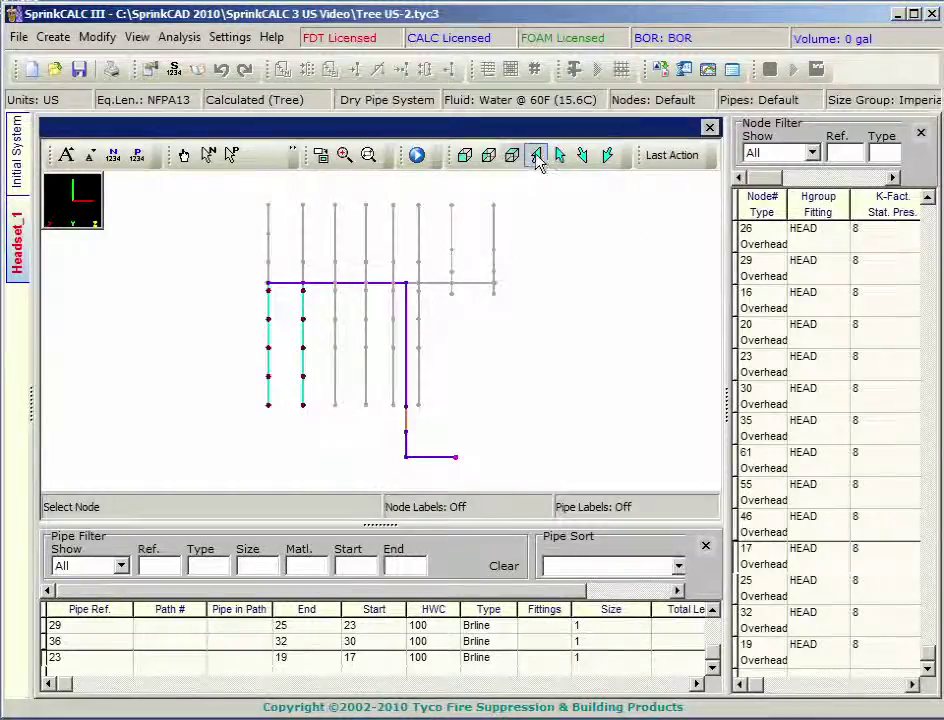
- Show the piping diagram from the front left, play the water flow animation to its end, and exit the animation
click(537, 155)
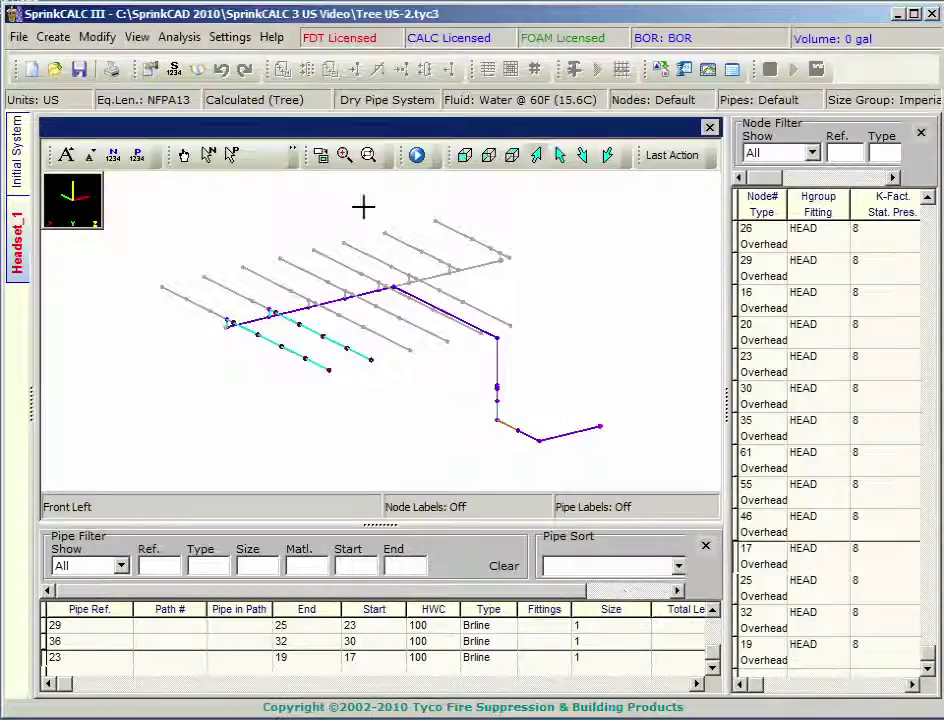
click(416, 157)
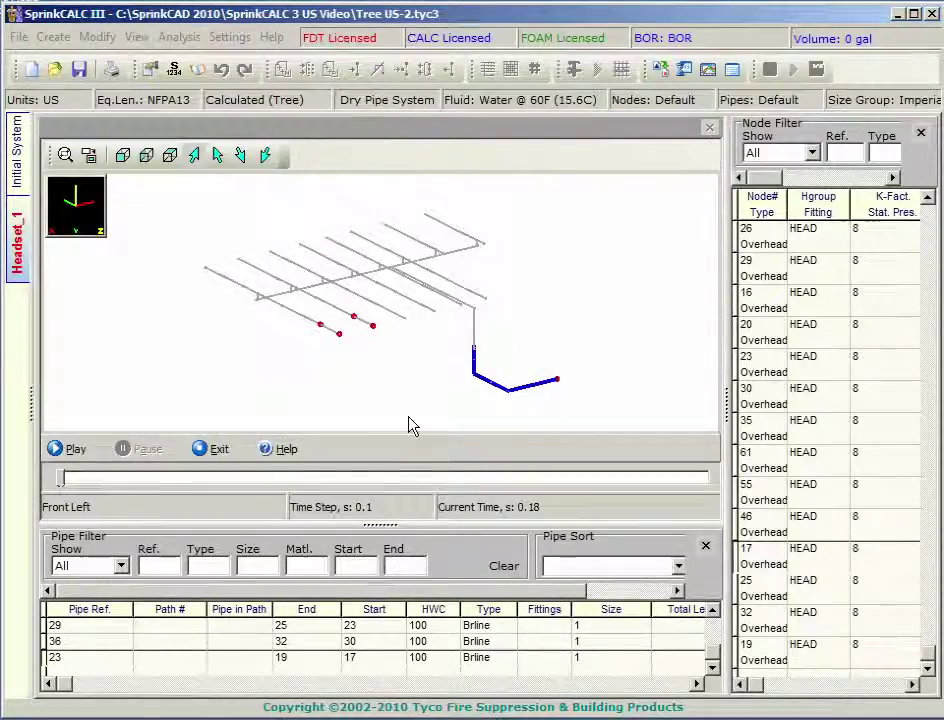
click(66, 450)
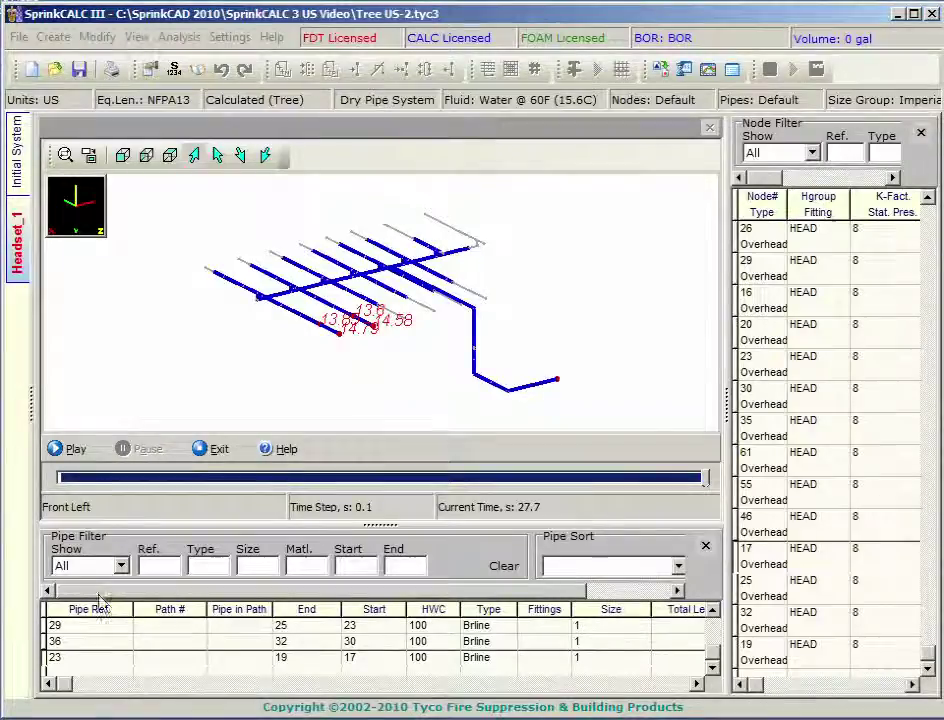
click(220, 449)
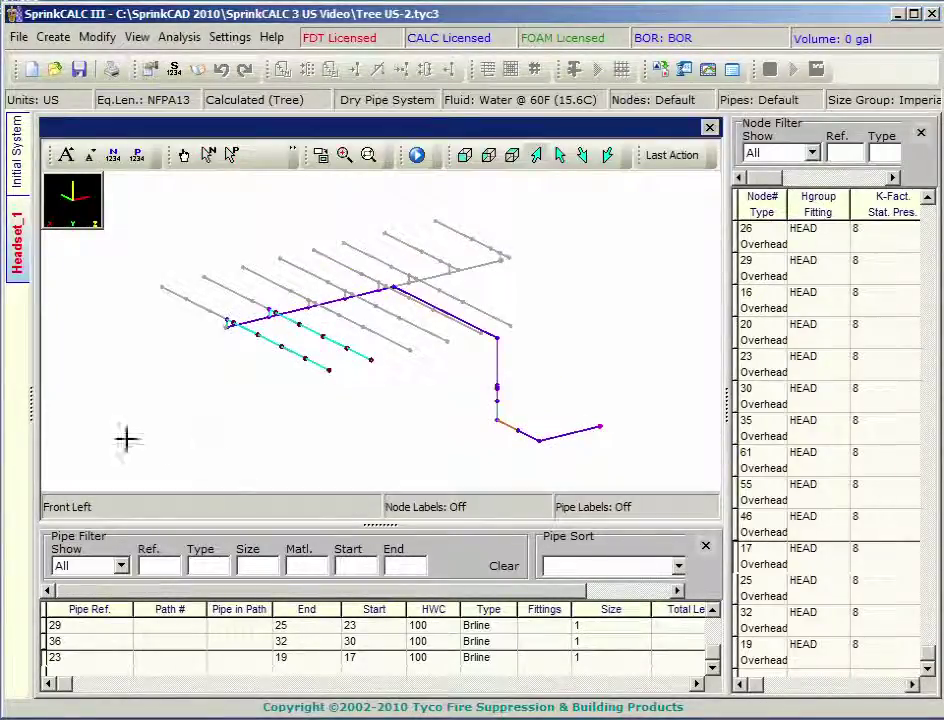
- Exclude the Nodes and Pipes reports from the printing items of Headset_1 and preview the printout on Letter paper
click(19, 37)
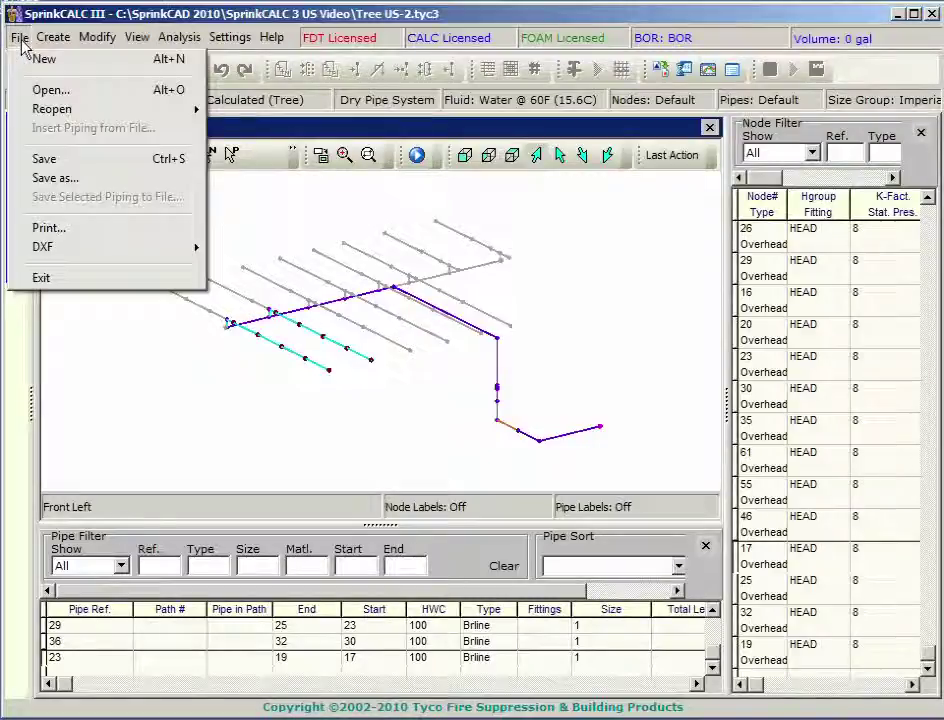
click(70, 231)
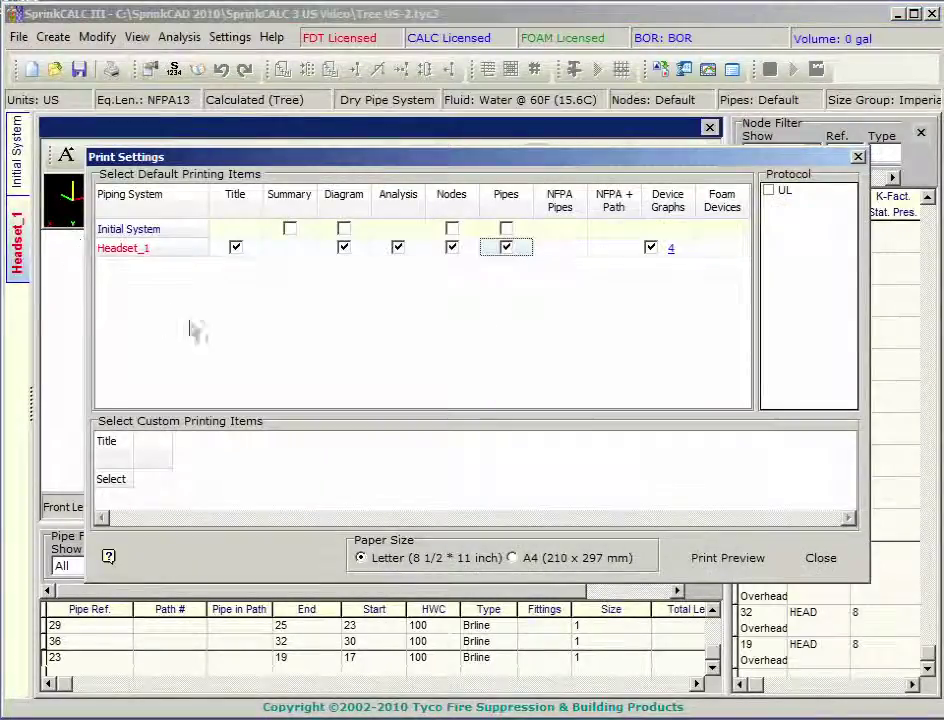
click(452, 248)
click(506, 248)
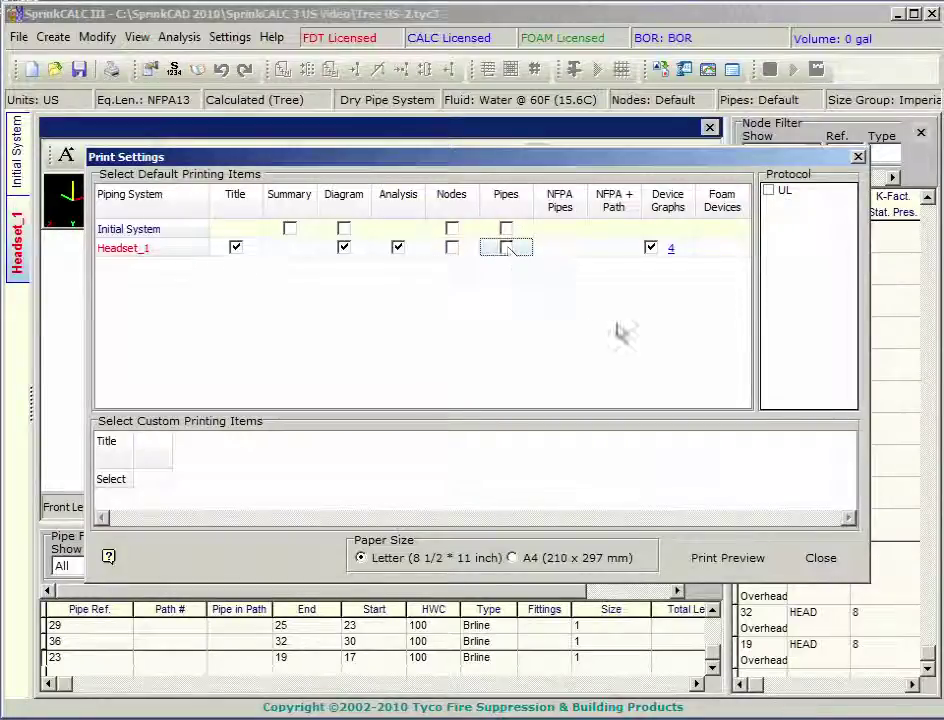
click(704, 558)
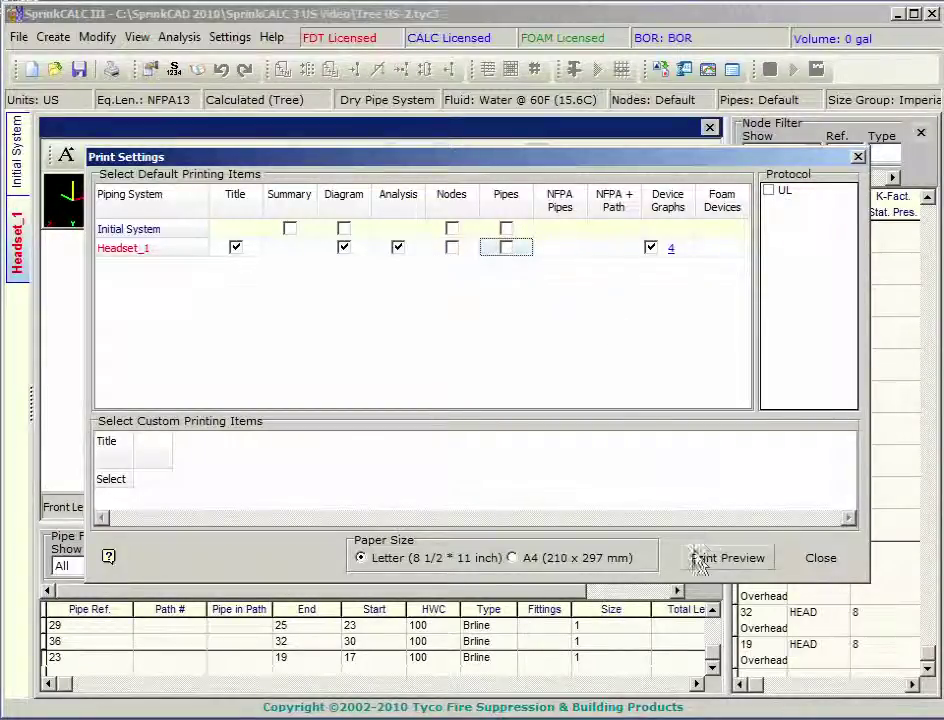